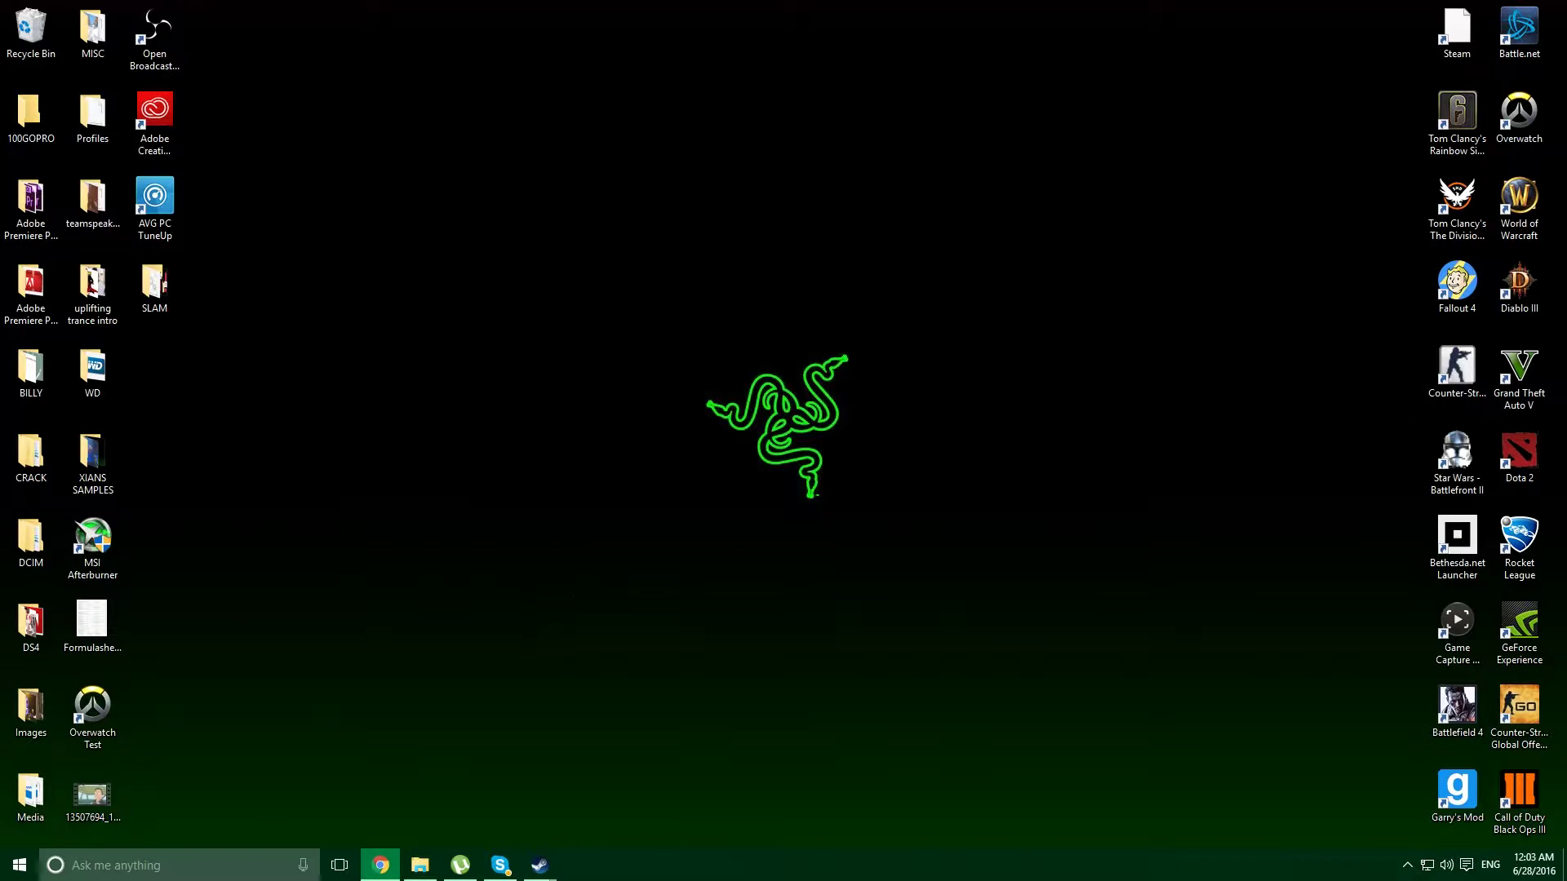
Switch to Chrome, download SLAM version 1.3.4 from slam.flankers.net, and close the browser
{"action": "left_click", "coordinate": [381, 865]}
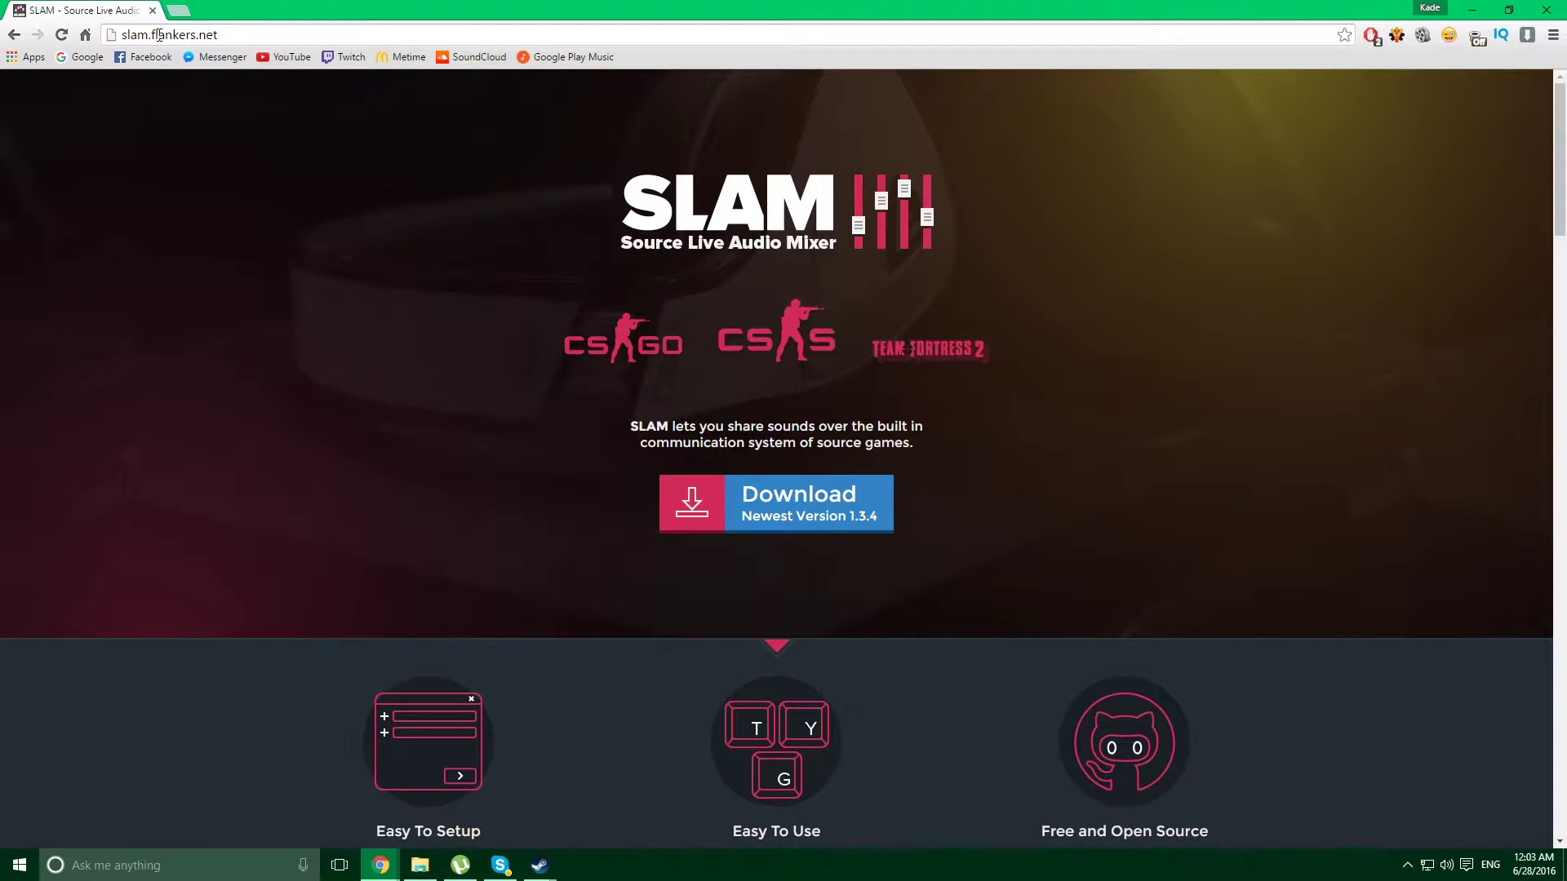
{"action": "left_click", "coordinate": [785, 512]}
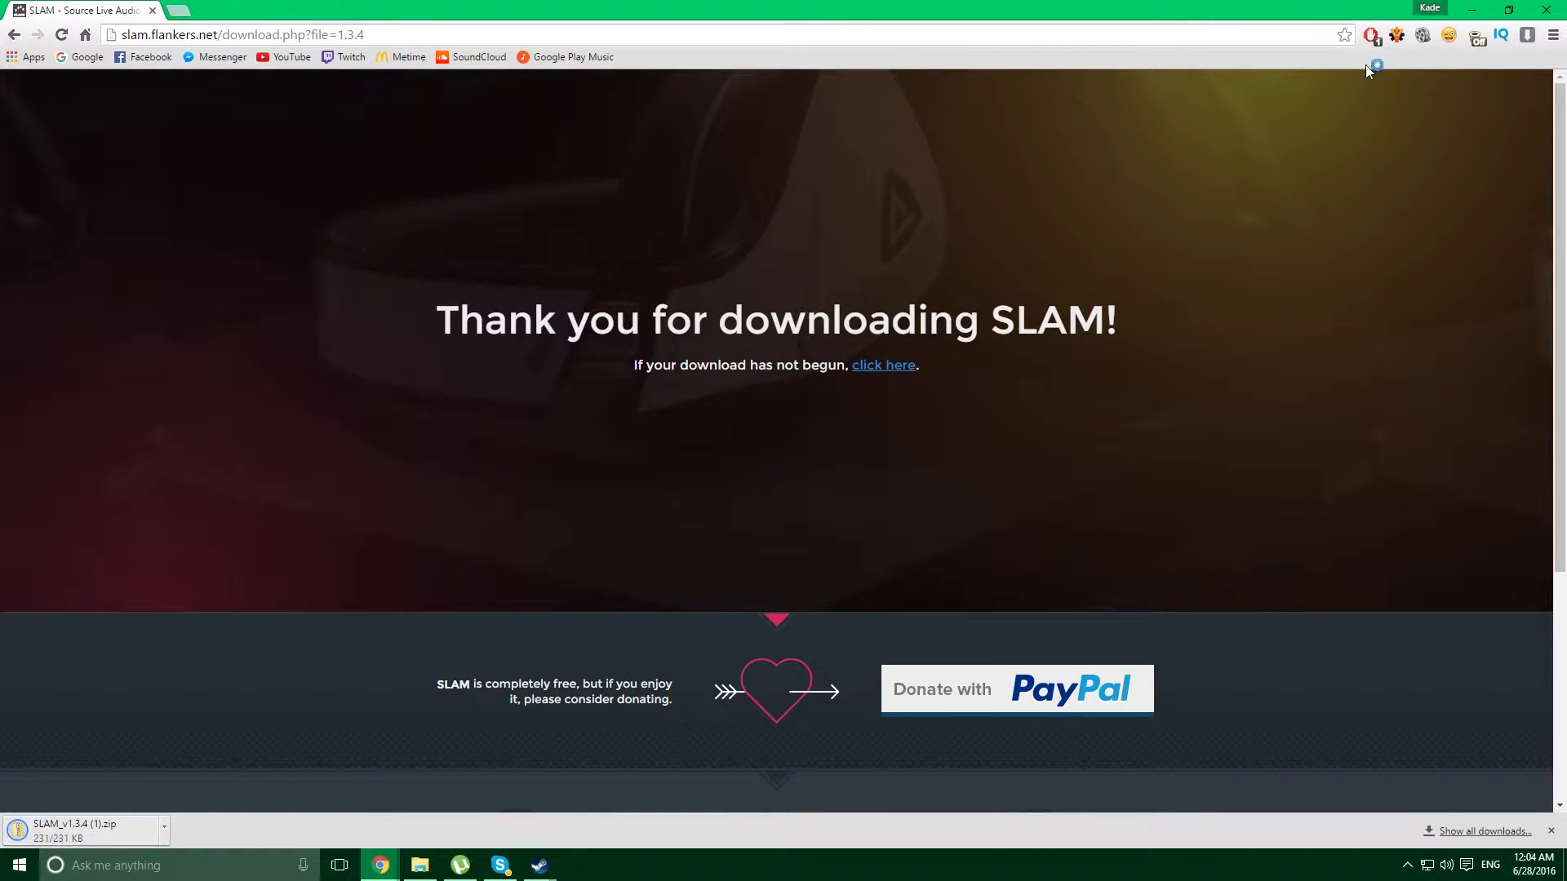
{"action": "left_click", "coordinate": [1546, 8]}
Move the desktop SLAM folder to the open desktop area, open it, and examine its program files and the gmod and csgo subfolders
{"action": "left_click_drag", "start_coordinate": [154, 281], "coordinate": [772, 235]}
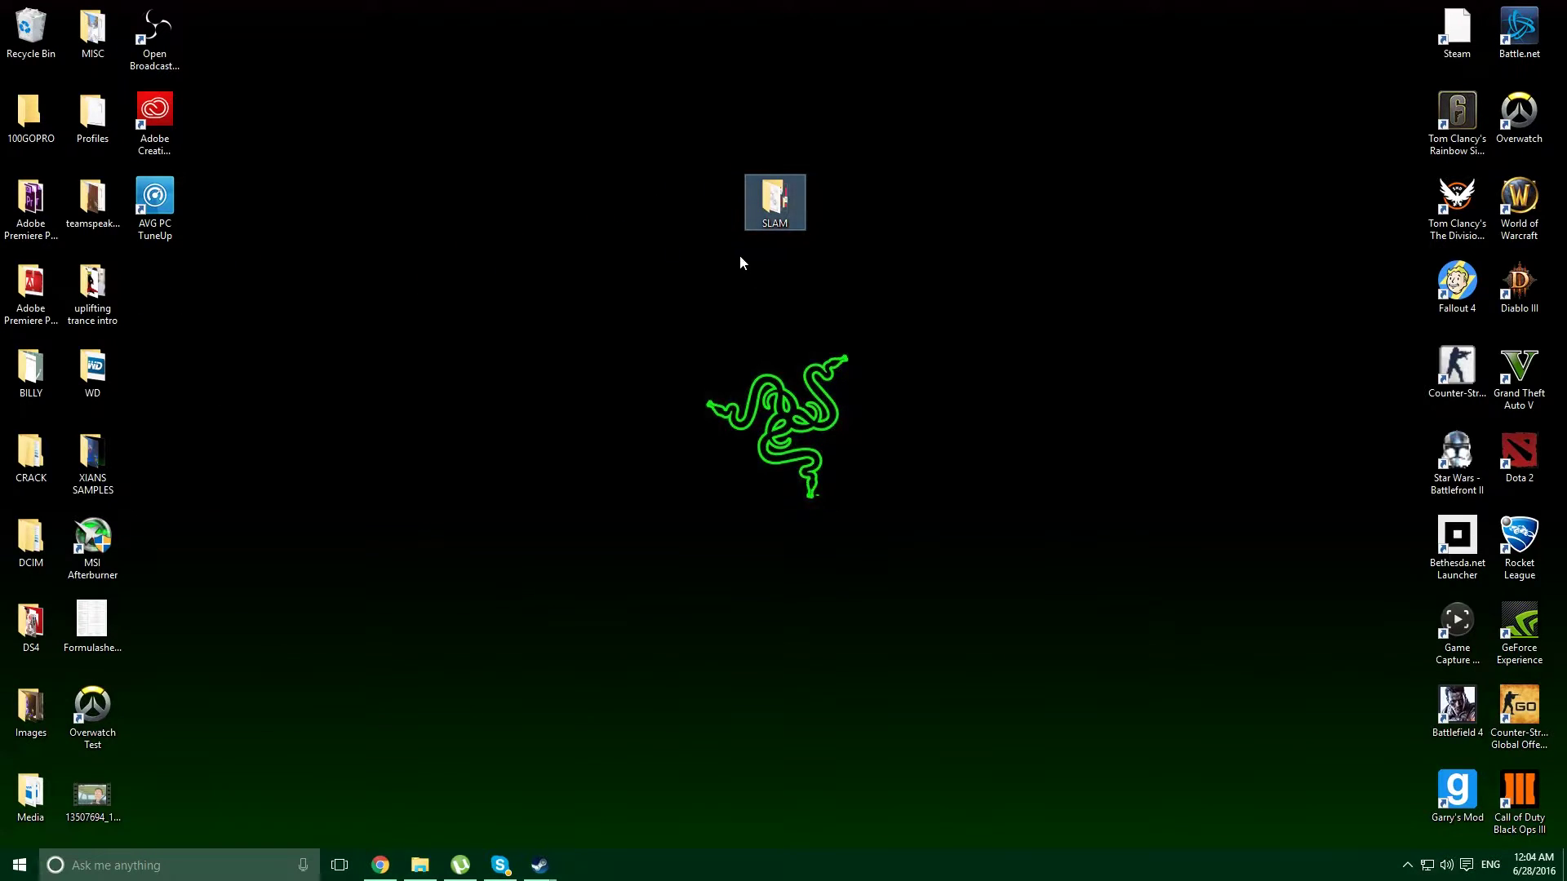
{"action": "double_click", "coordinate": [774, 200]}
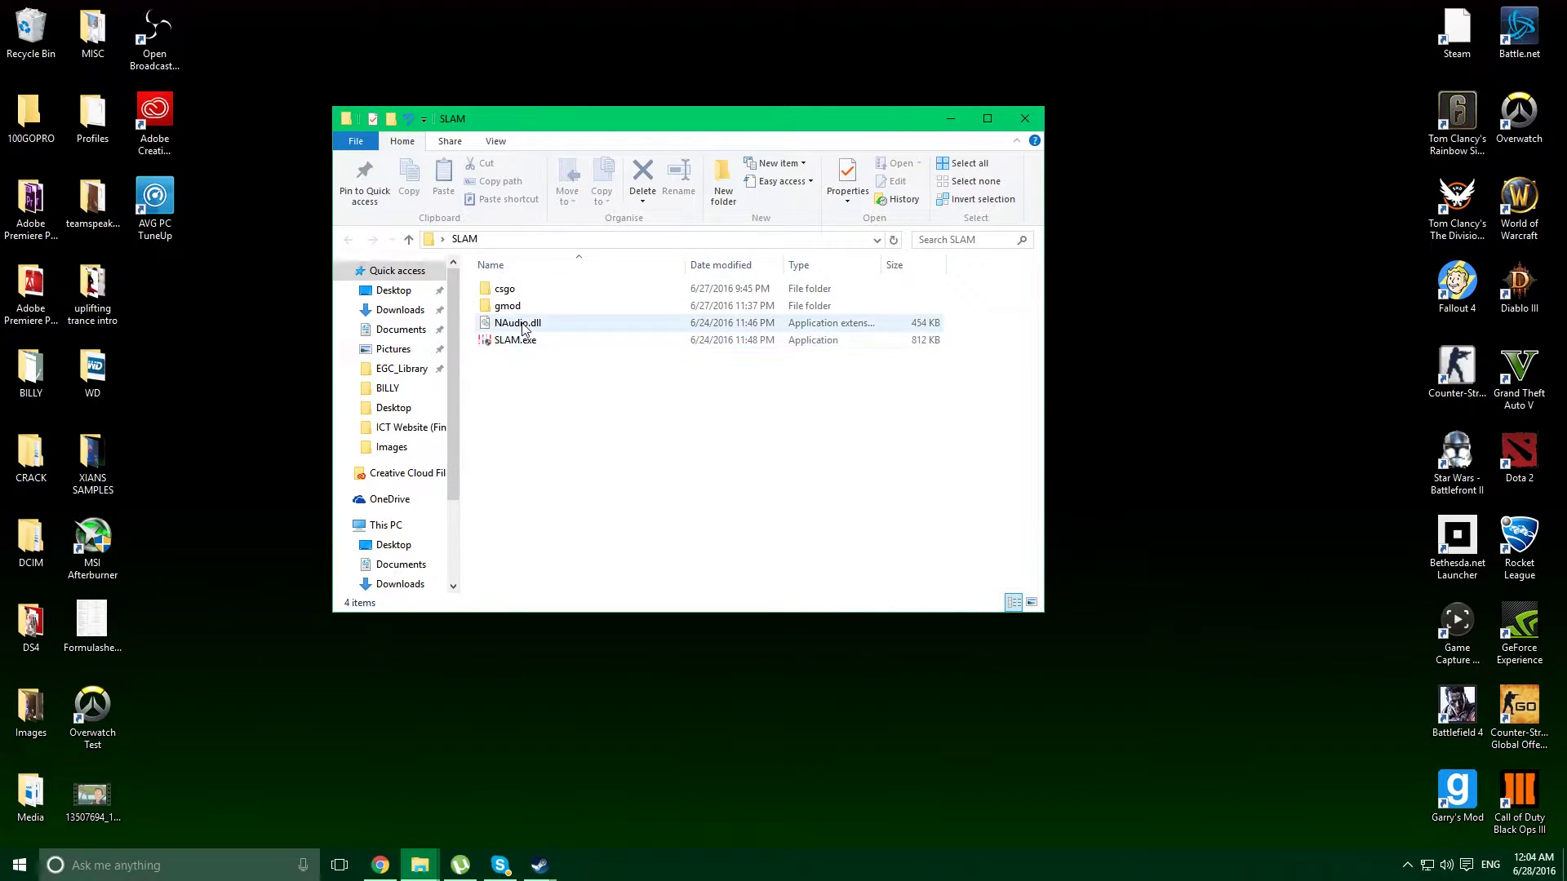
{"action": "left_click_drag", "start_coordinate": [499, 388], "coordinate": [519, 325]}
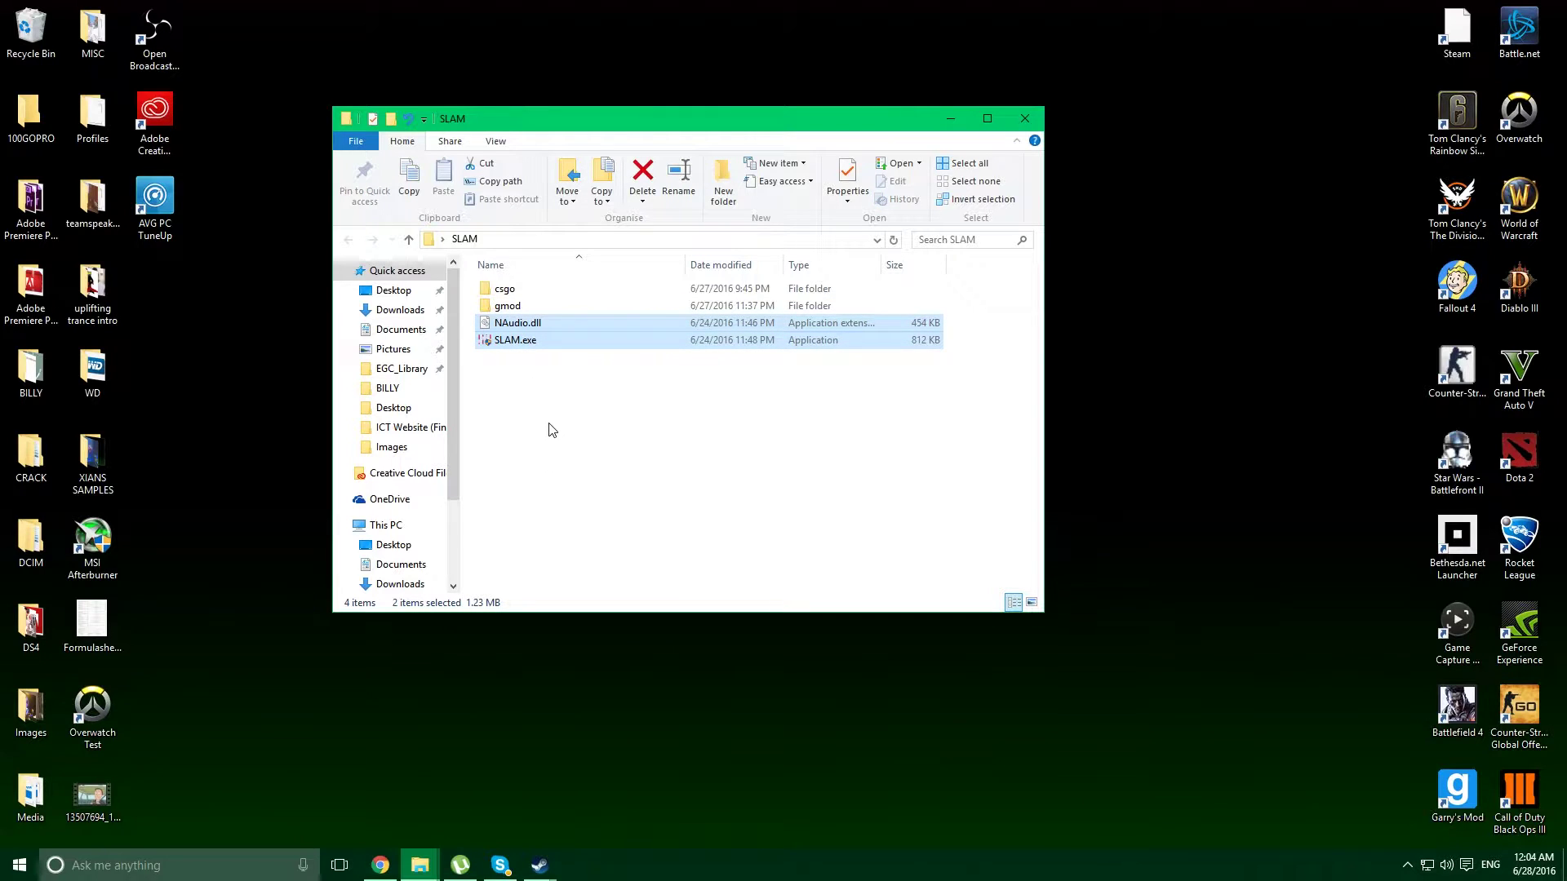
{"action": "double_click", "coordinate": [499, 307]}
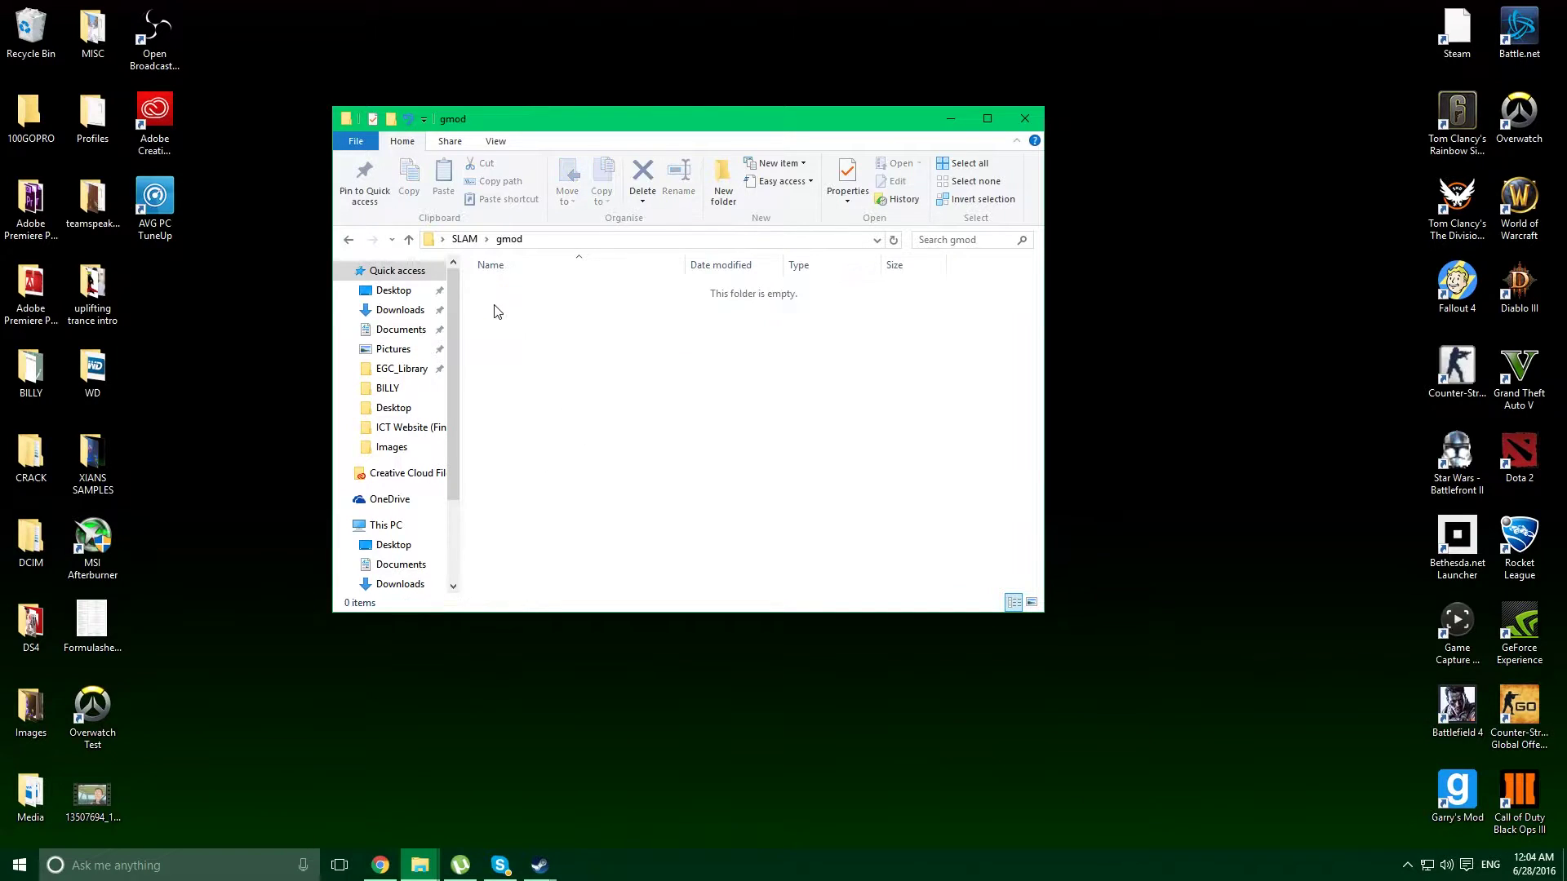
{"action": "left_click", "coordinate": [348, 239]}
{"action": "double_click", "coordinate": [518, 291]}
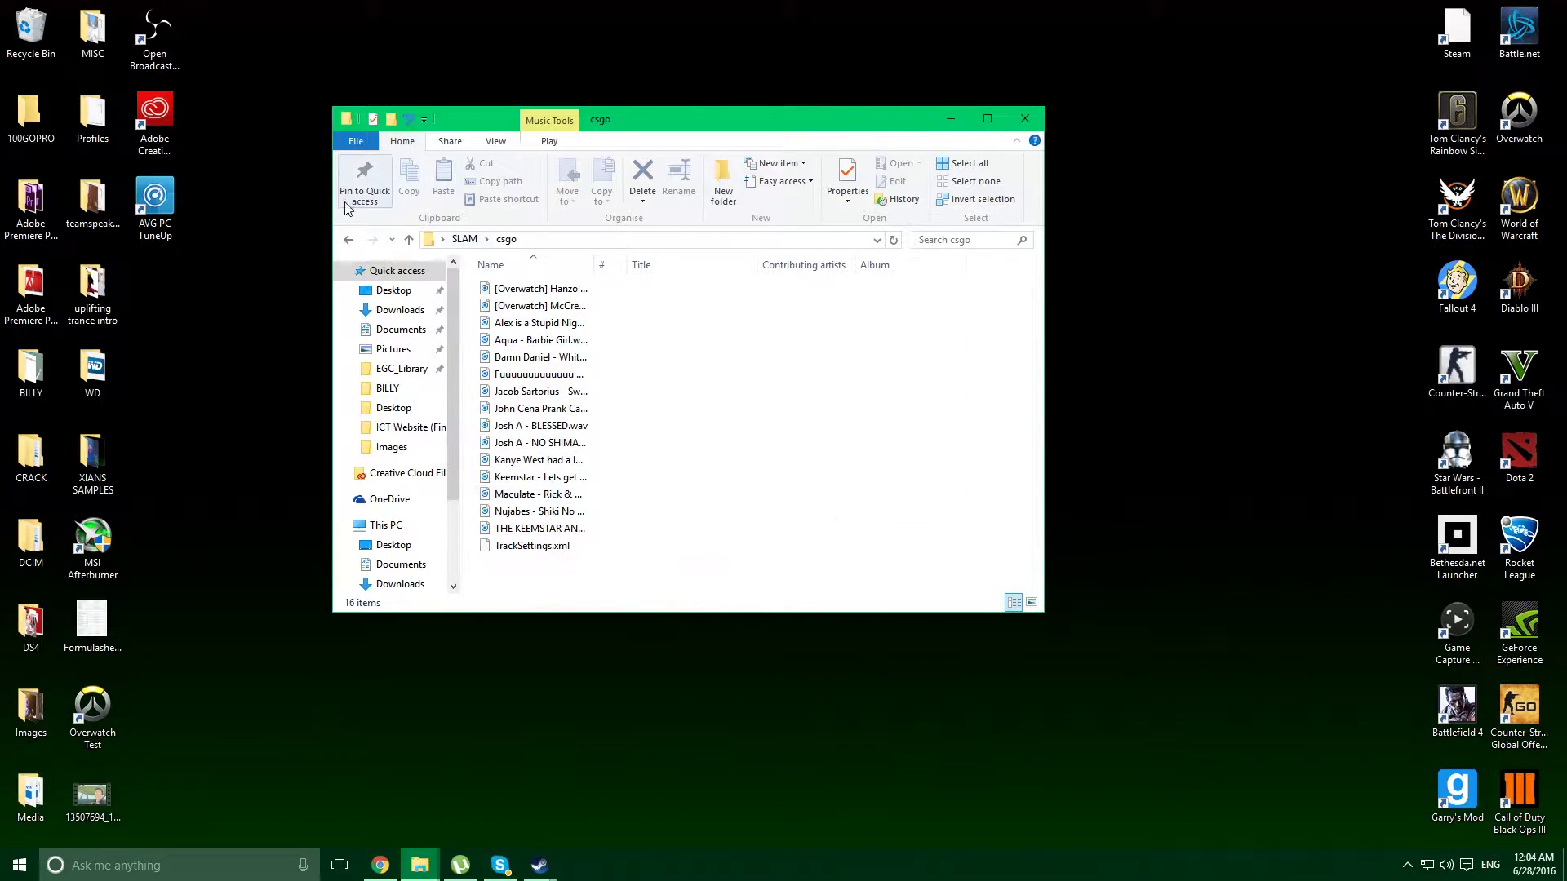
{"action": "left_click", "coordinate": [348, 240]}
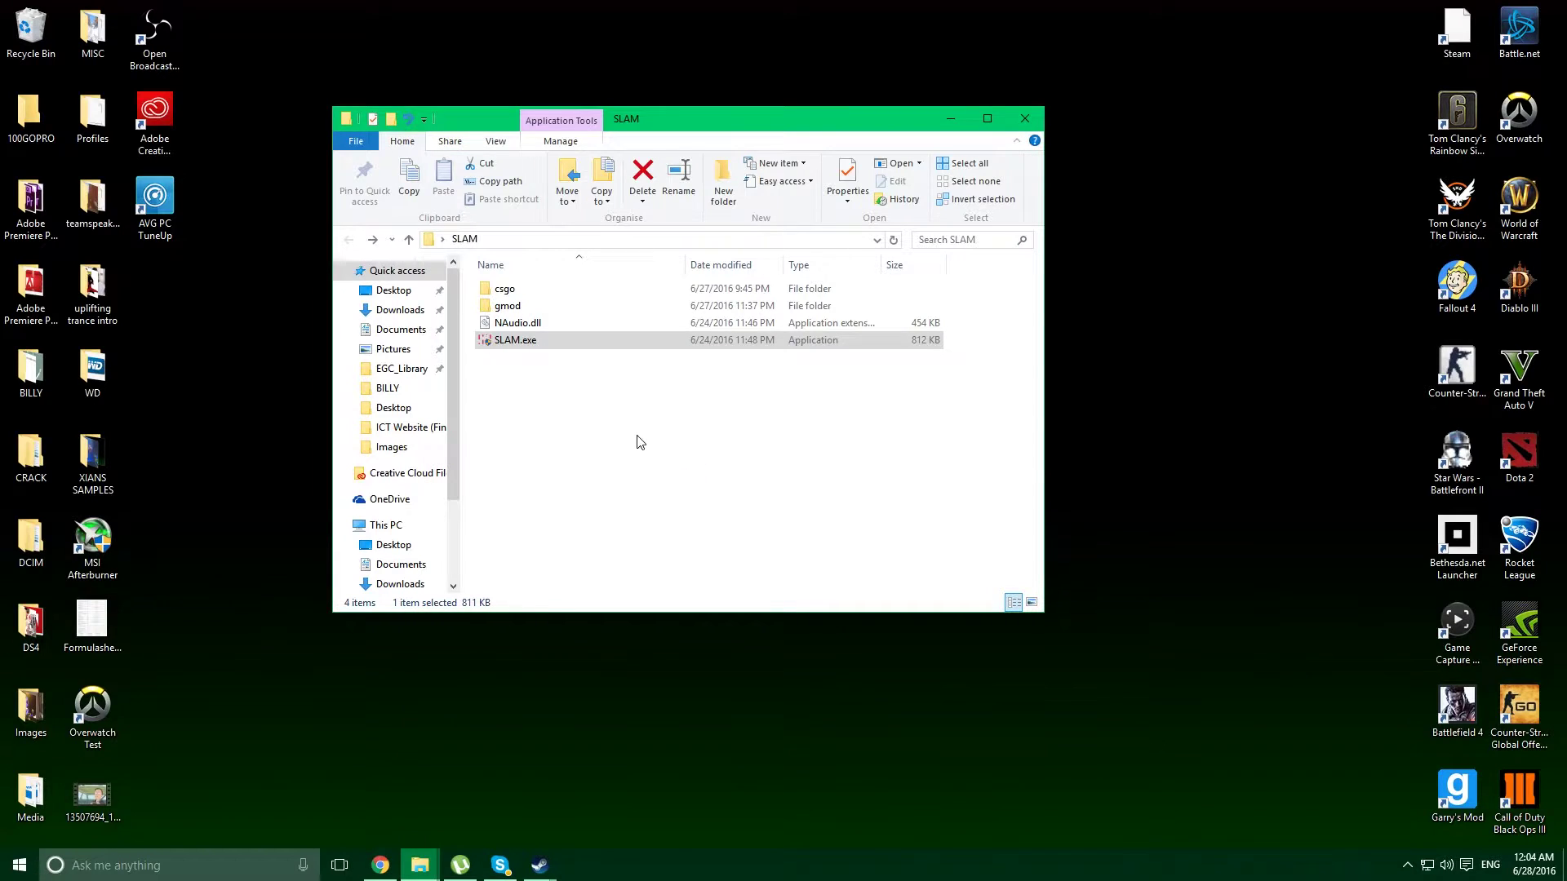
Run SLAM.exe with the folder window minimized, narrow the Loaded column, and move the mixer window slightly up
{"action": "left_click", "coordinate": [949, 119]}
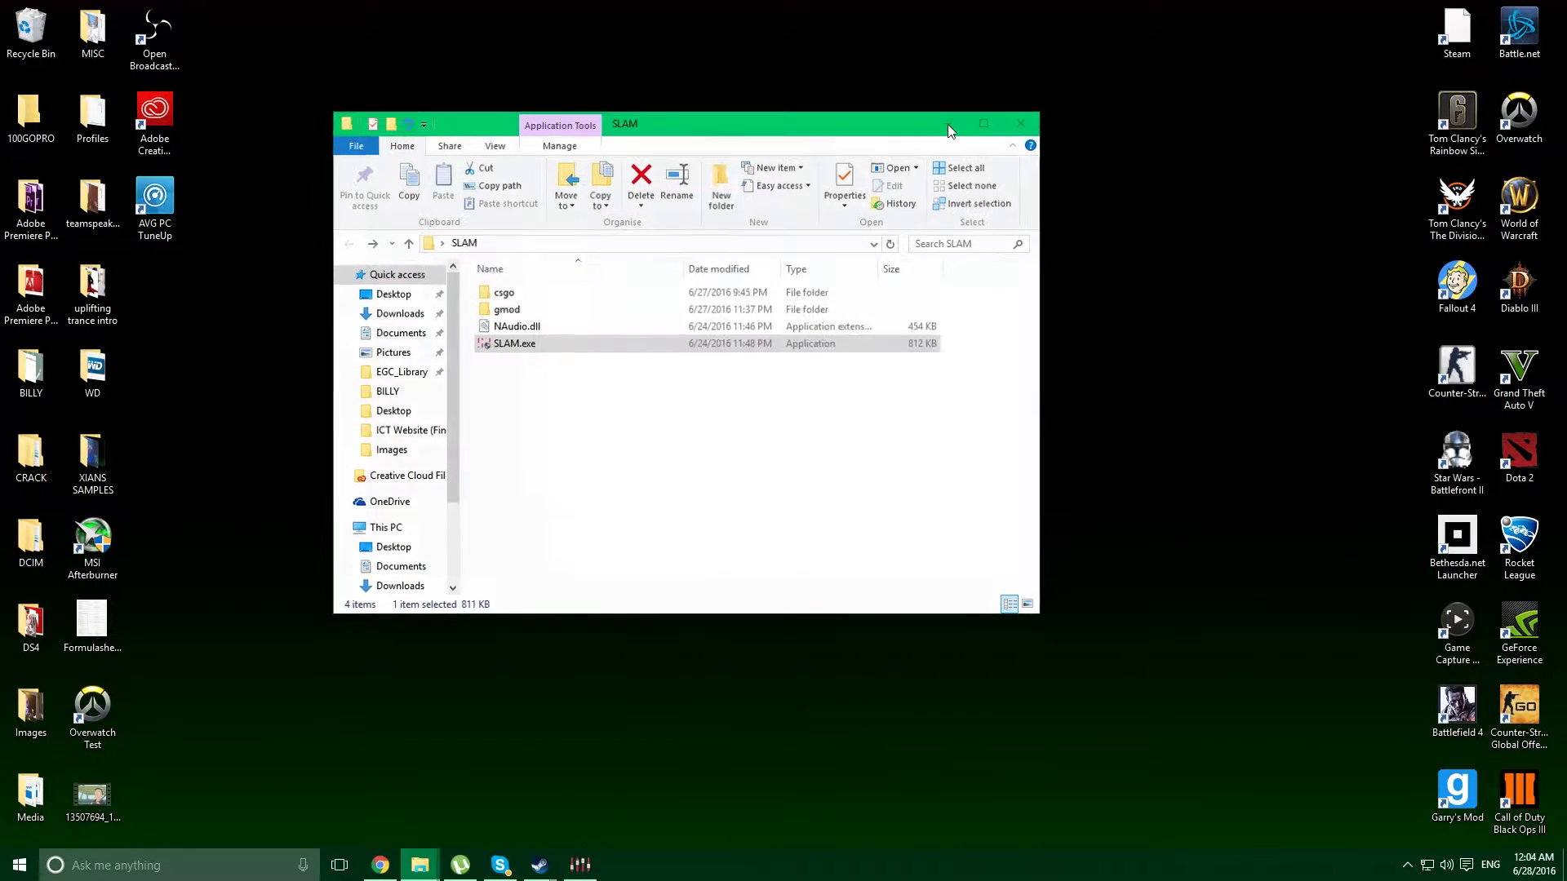
{"action": "left_click_drag", "start_coordinate": [873, 275], "coordinate": [847, 204]}
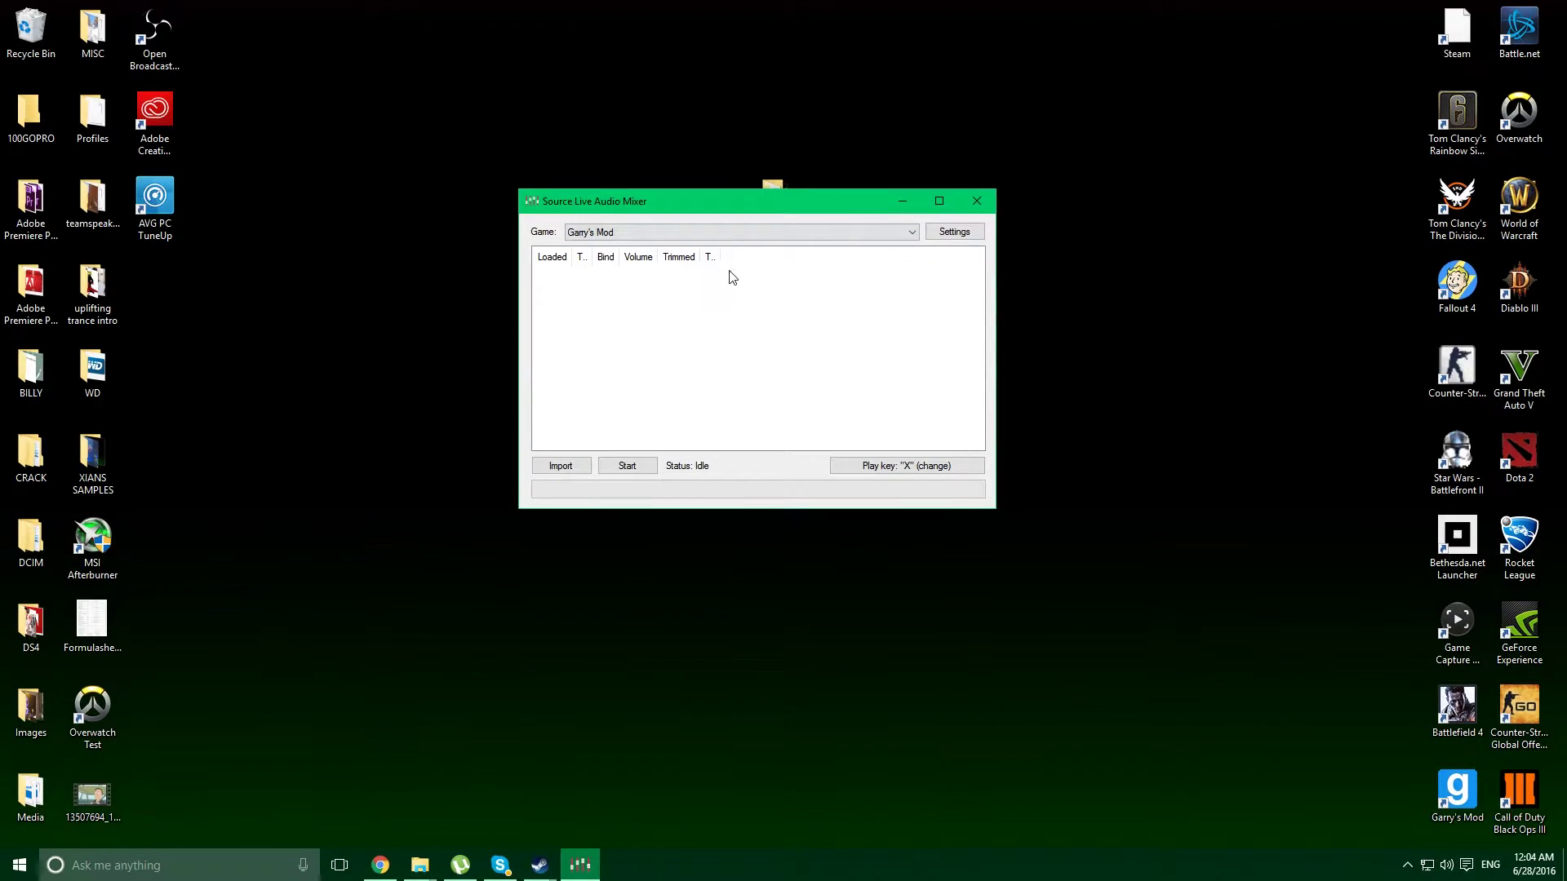
{"action": "left_click_drag", "start_coordinate": [573, 256], "coordinate": [546, 256]}
{"action": "left_click_drag", "start_coordinate": [779, 203], "coordinate": [780, 168]}
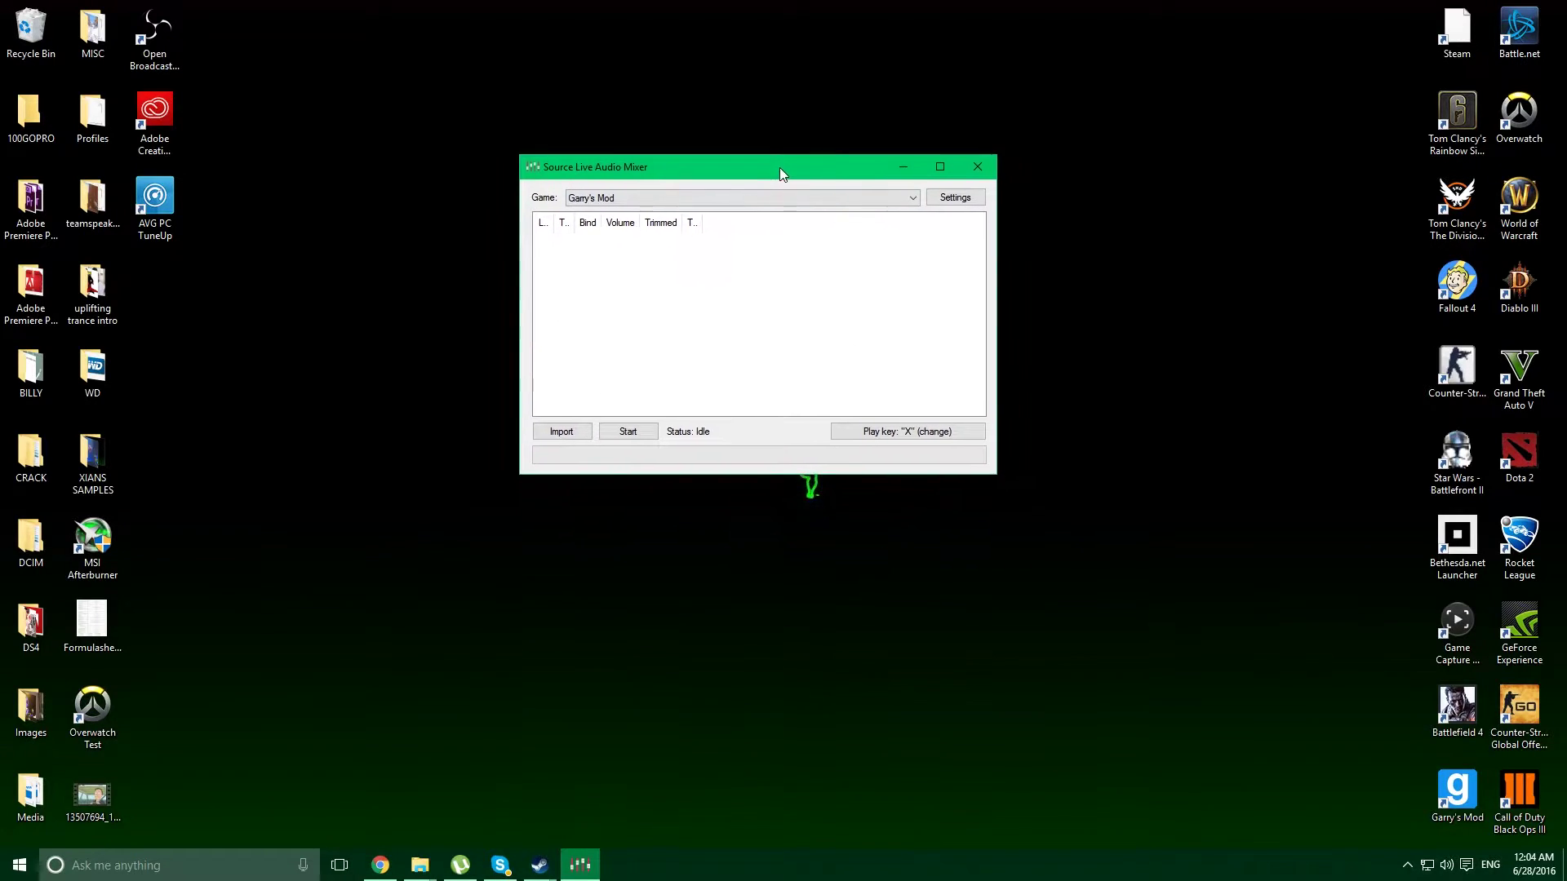
Import the track "Keemstar - Lets get right into the news.mp3" from Downloads into the Garry's Mod track list
{"action": "left_click", "coordinate": [560, 432]}
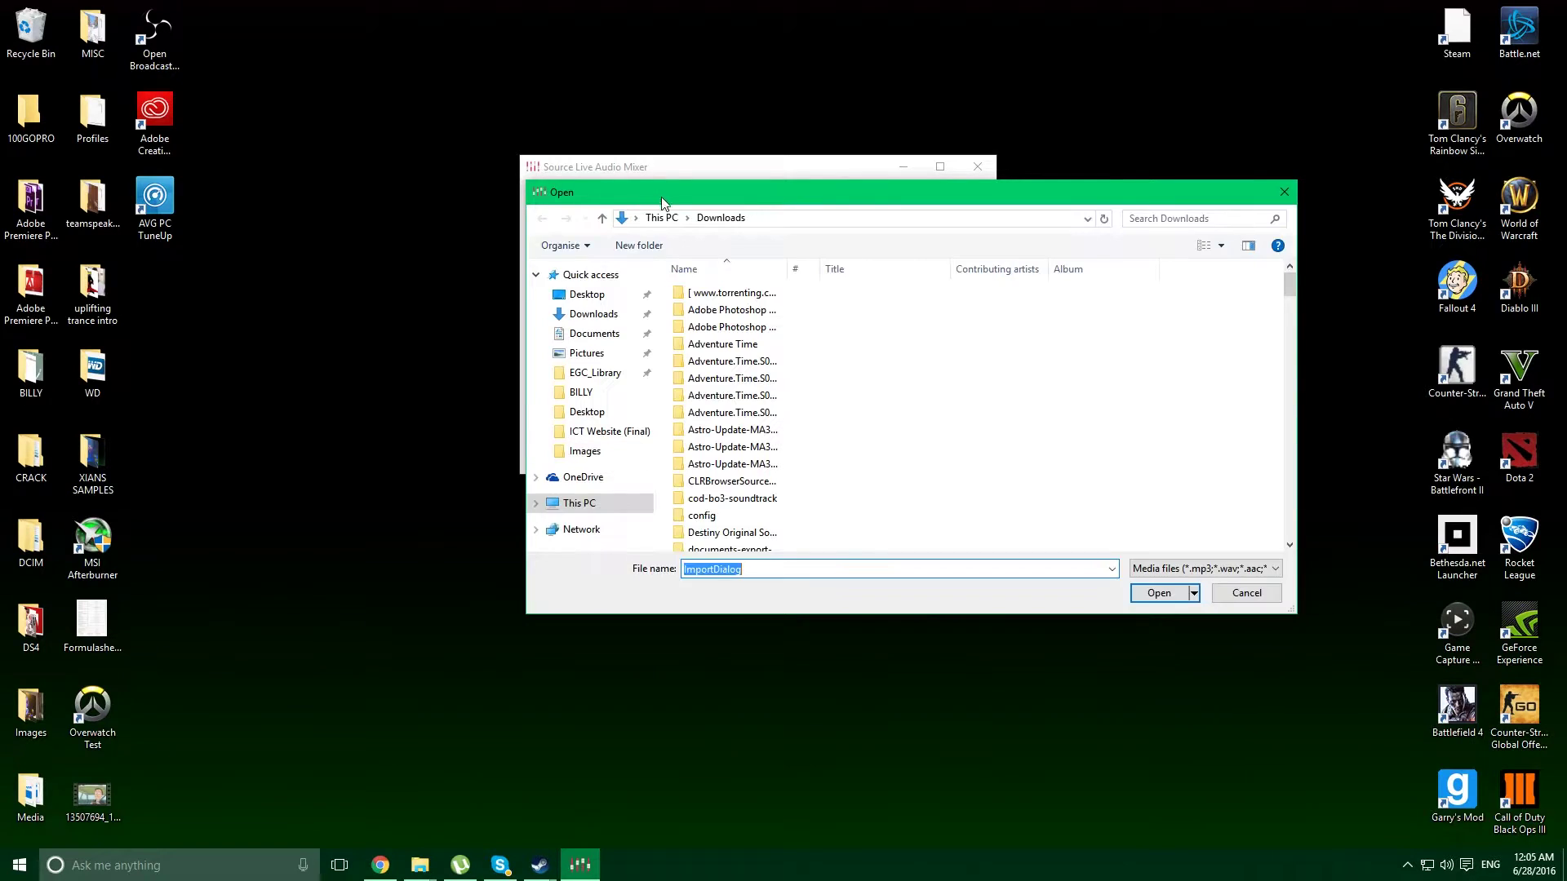
{"action": "left_click_drag", "start_coordinate": [699, 535], "coordinate": [653, 531]}
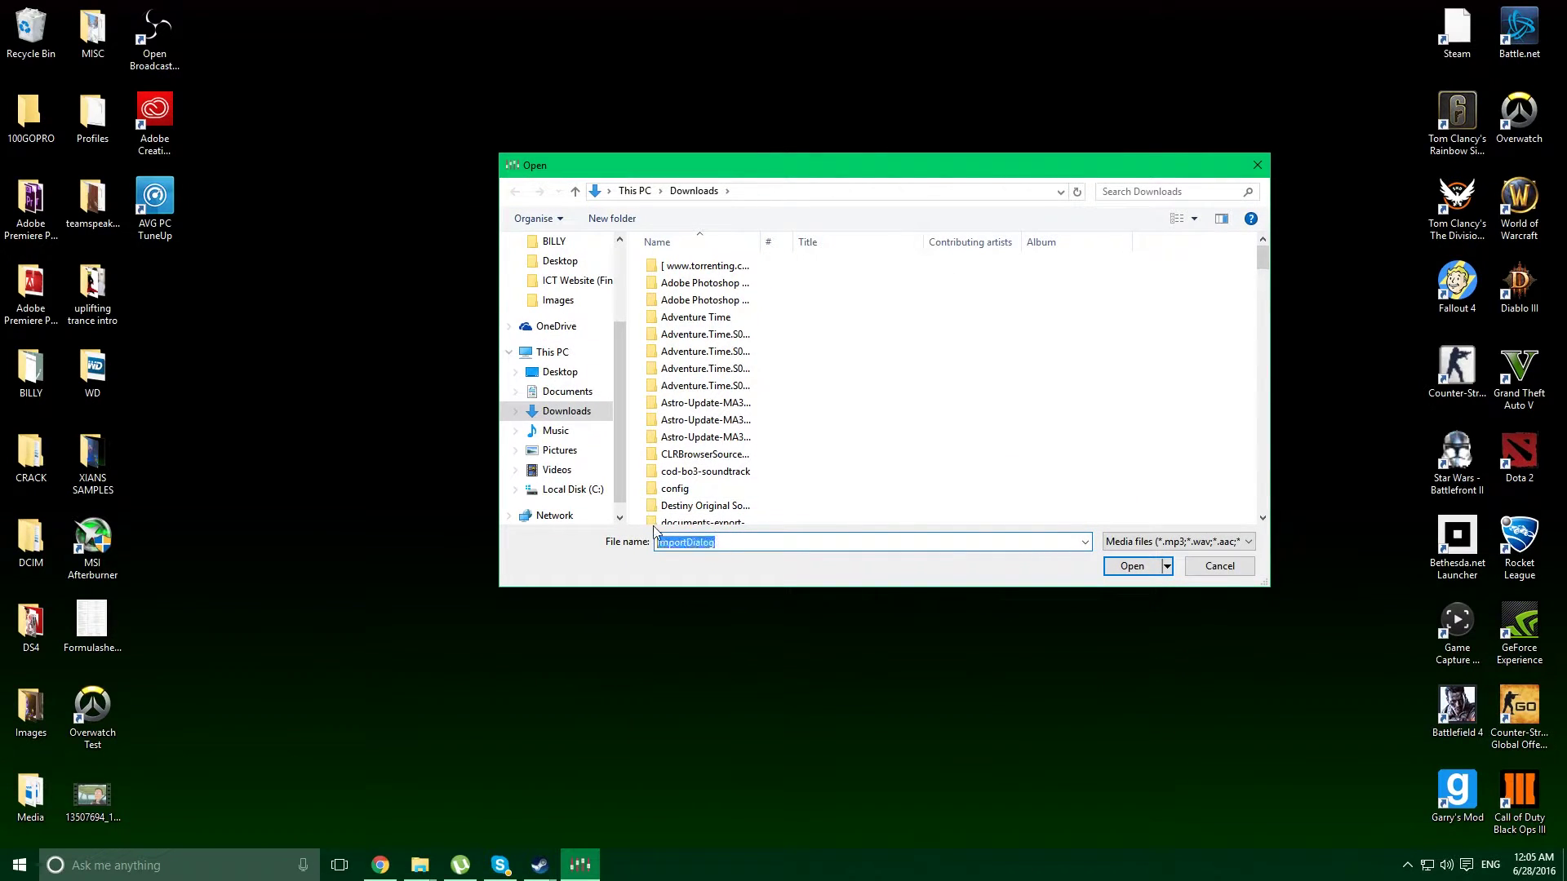
{"action": "type", "text": "k"}
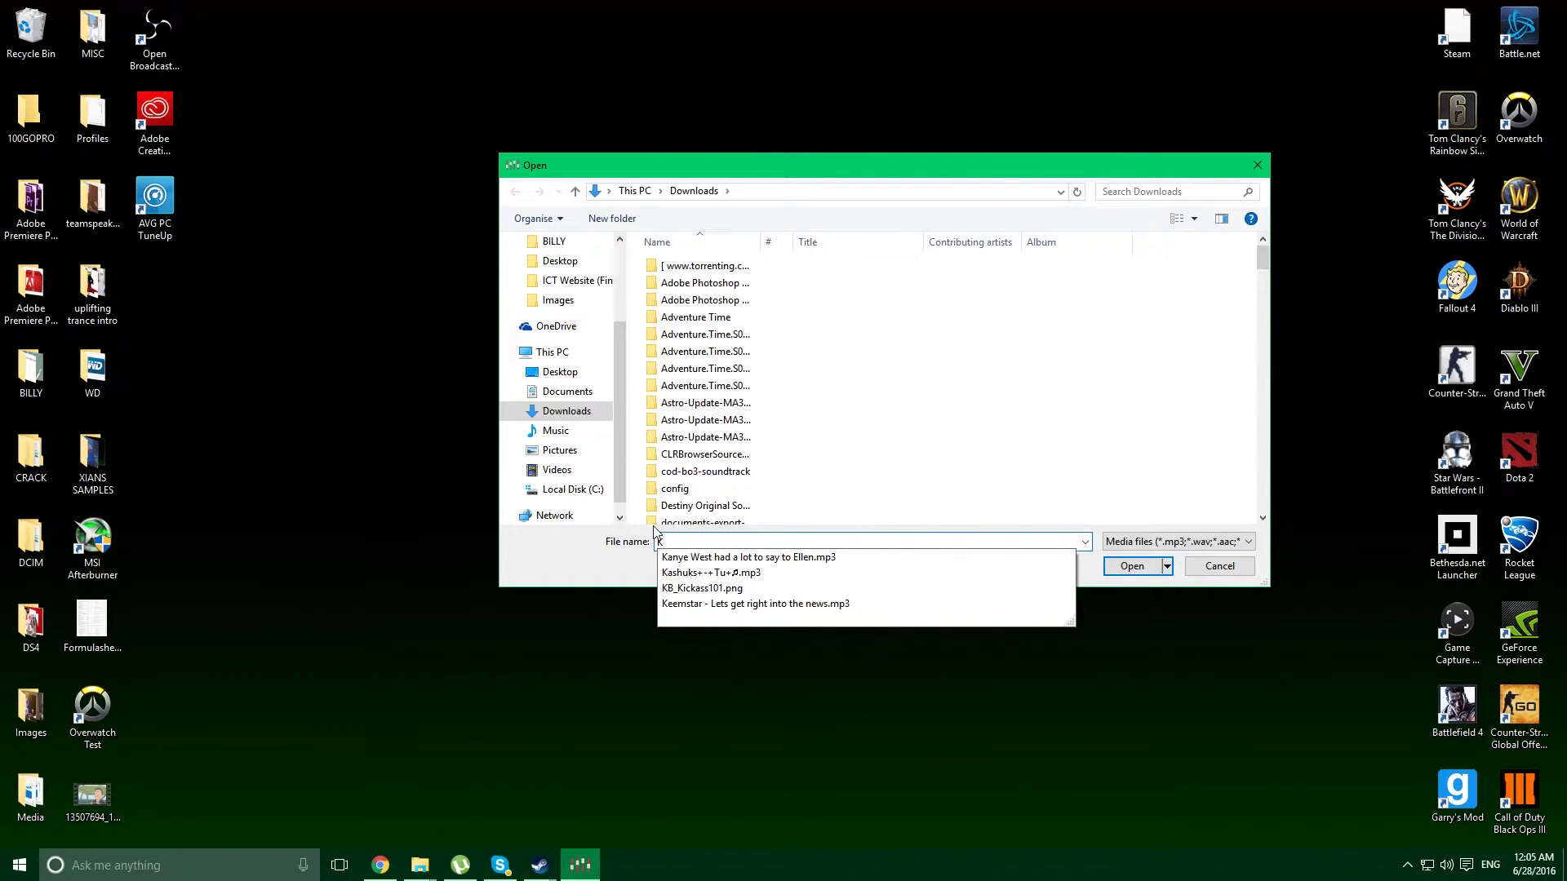
{"action": "key", "text": "Down"}
{"action": "key", "text": "Down"}
{"action": "key", "text": "Down"}
{"action": "key", "text": "Down"}
{"action": "key", "text": "Return"}
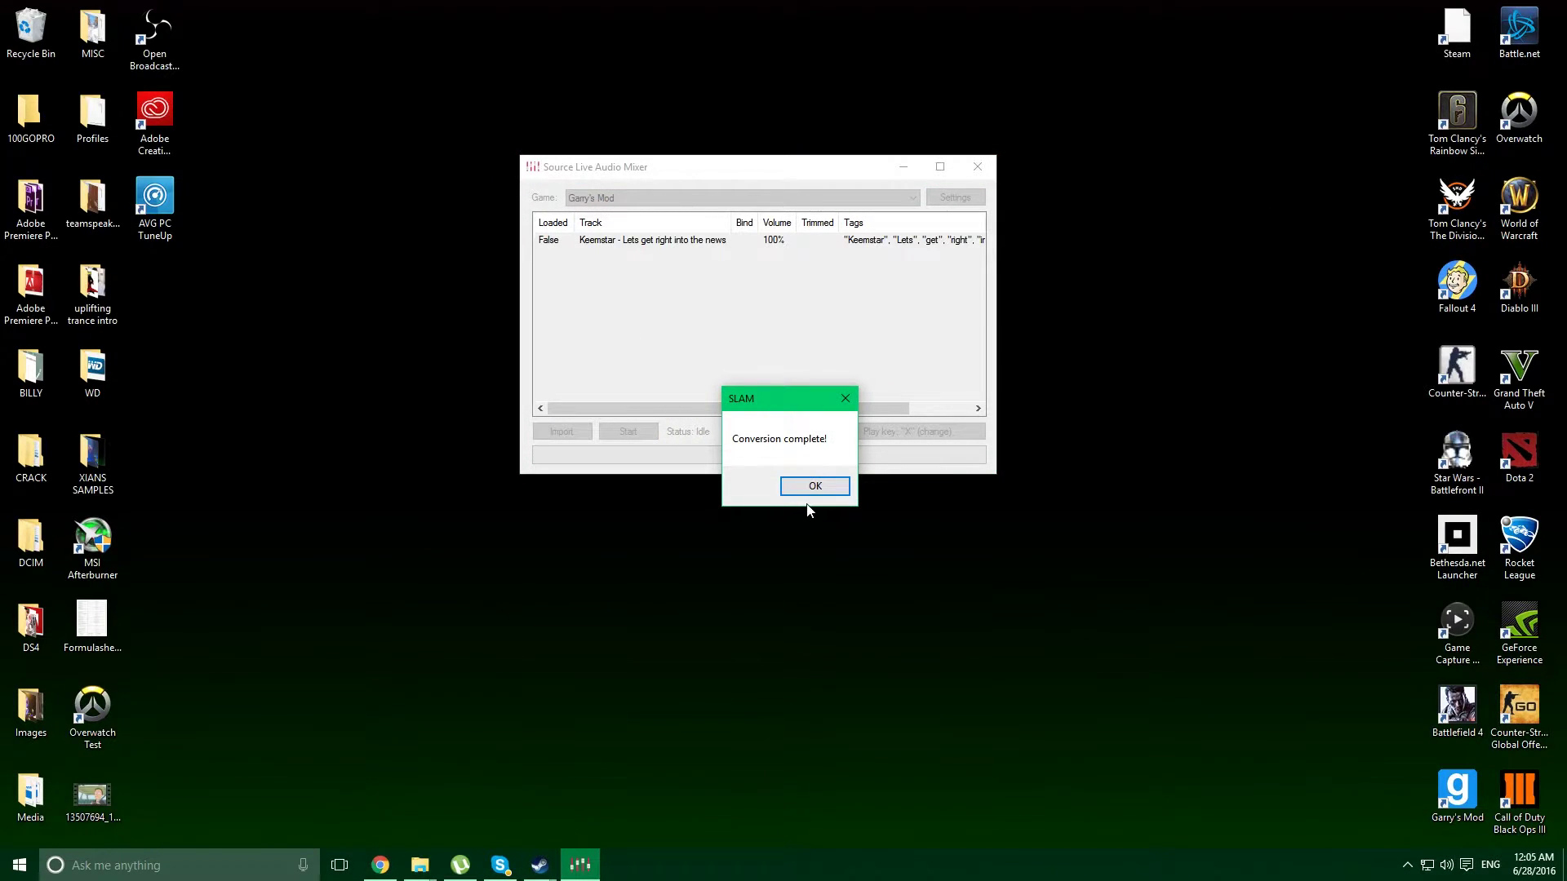
{"action": "left_click", "coordinate": [809, 492]}
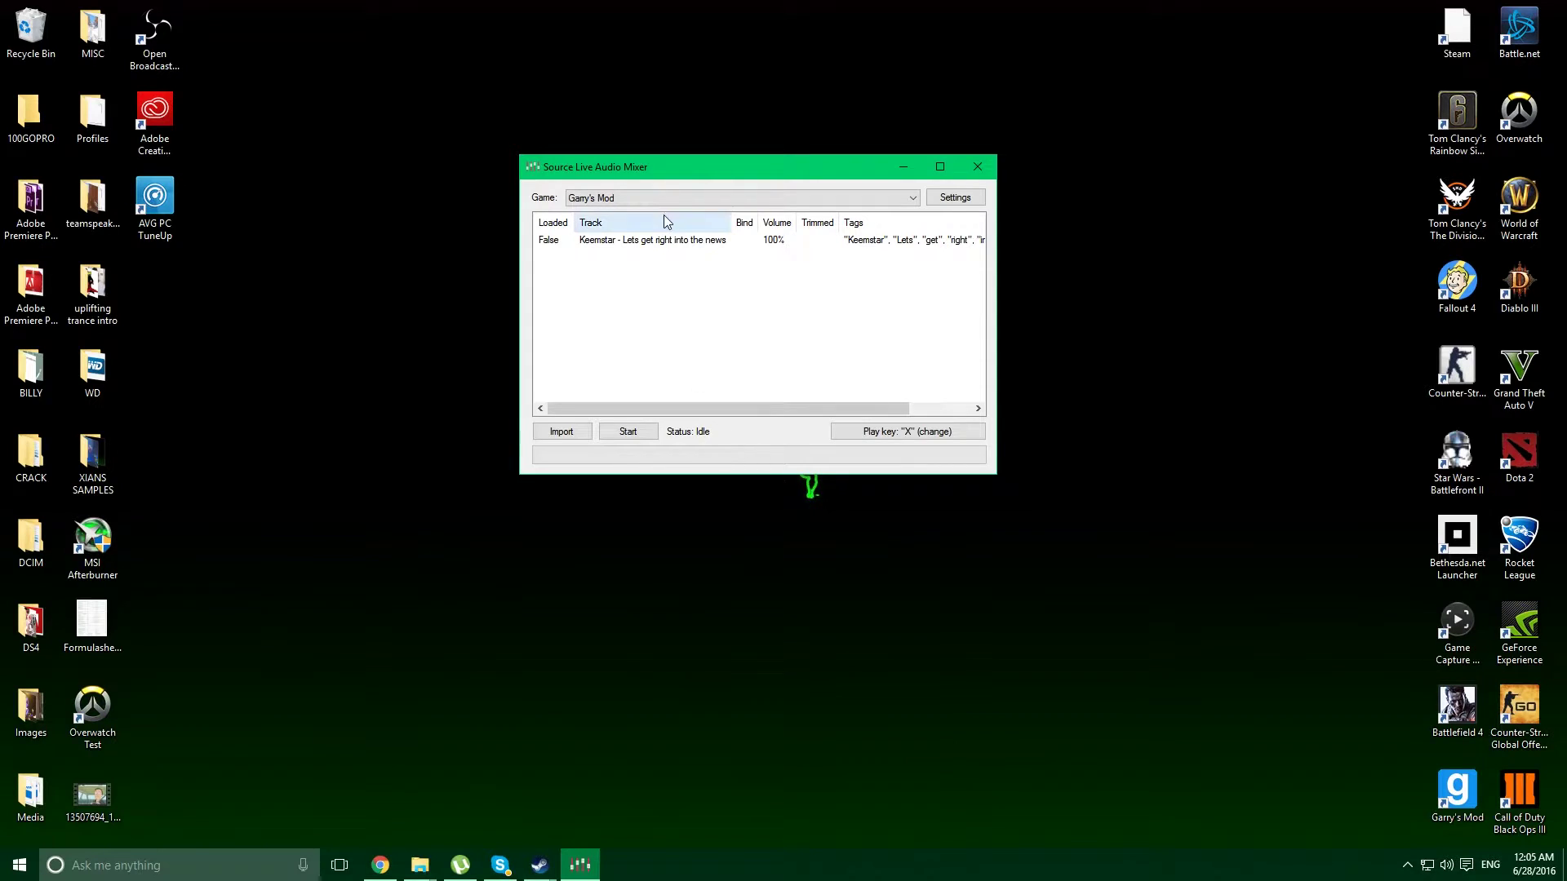
Review the imported Keemstar track's columns and tags, and bind the track to F1
{"action": "left_click", "coordinate": [550, 242]}
{"action": "left_click", "coordinate": [550, 269]}
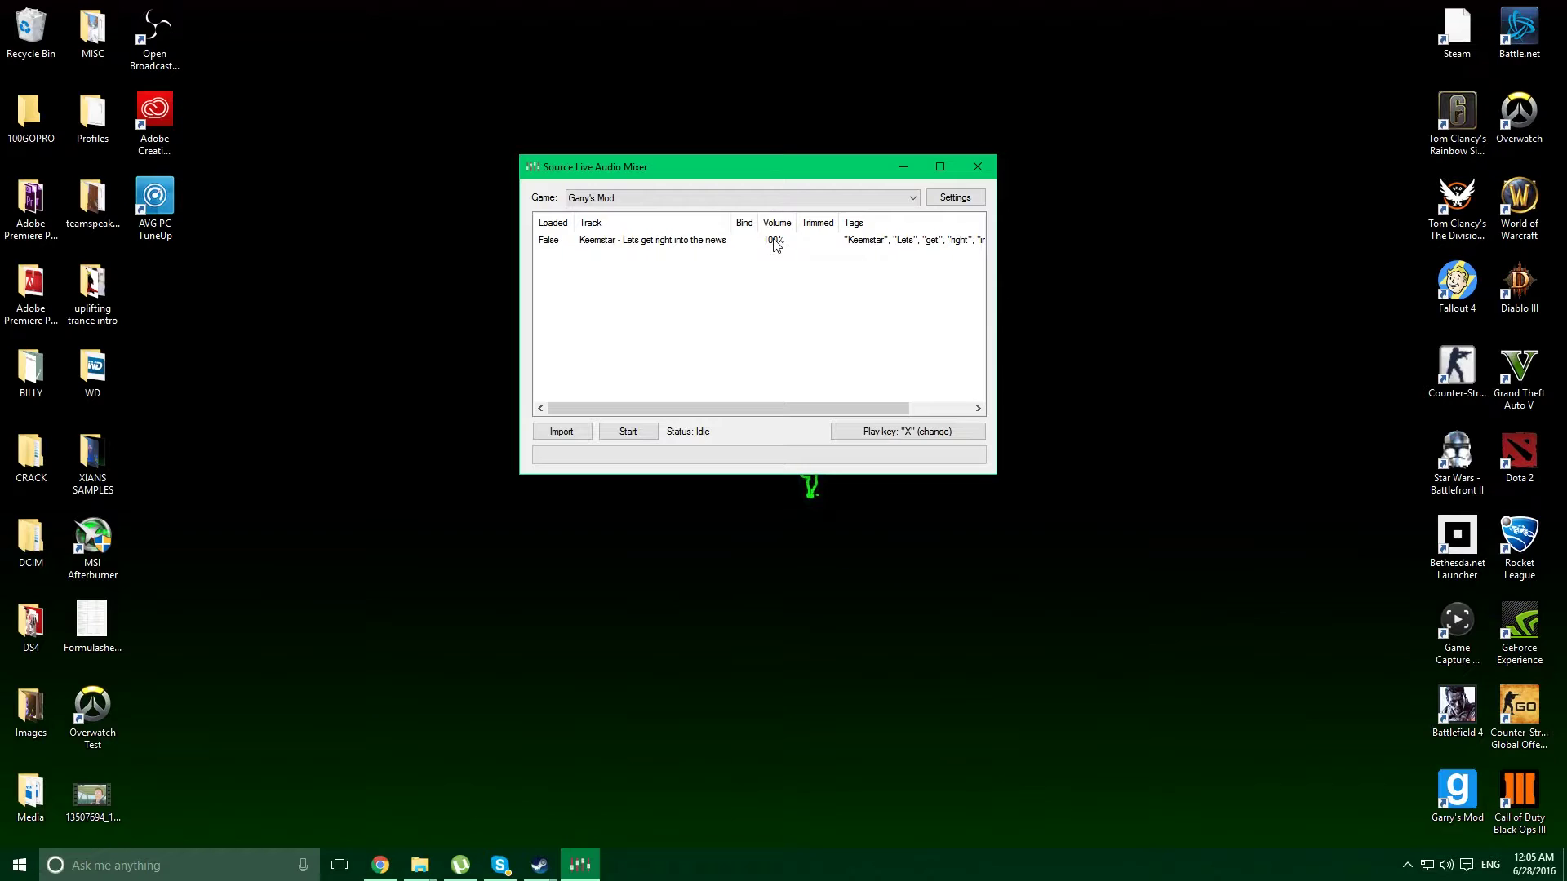
{"action": "left_click_drag", "start_coordinate": [698, 408], "coordinate": [758, 412]}
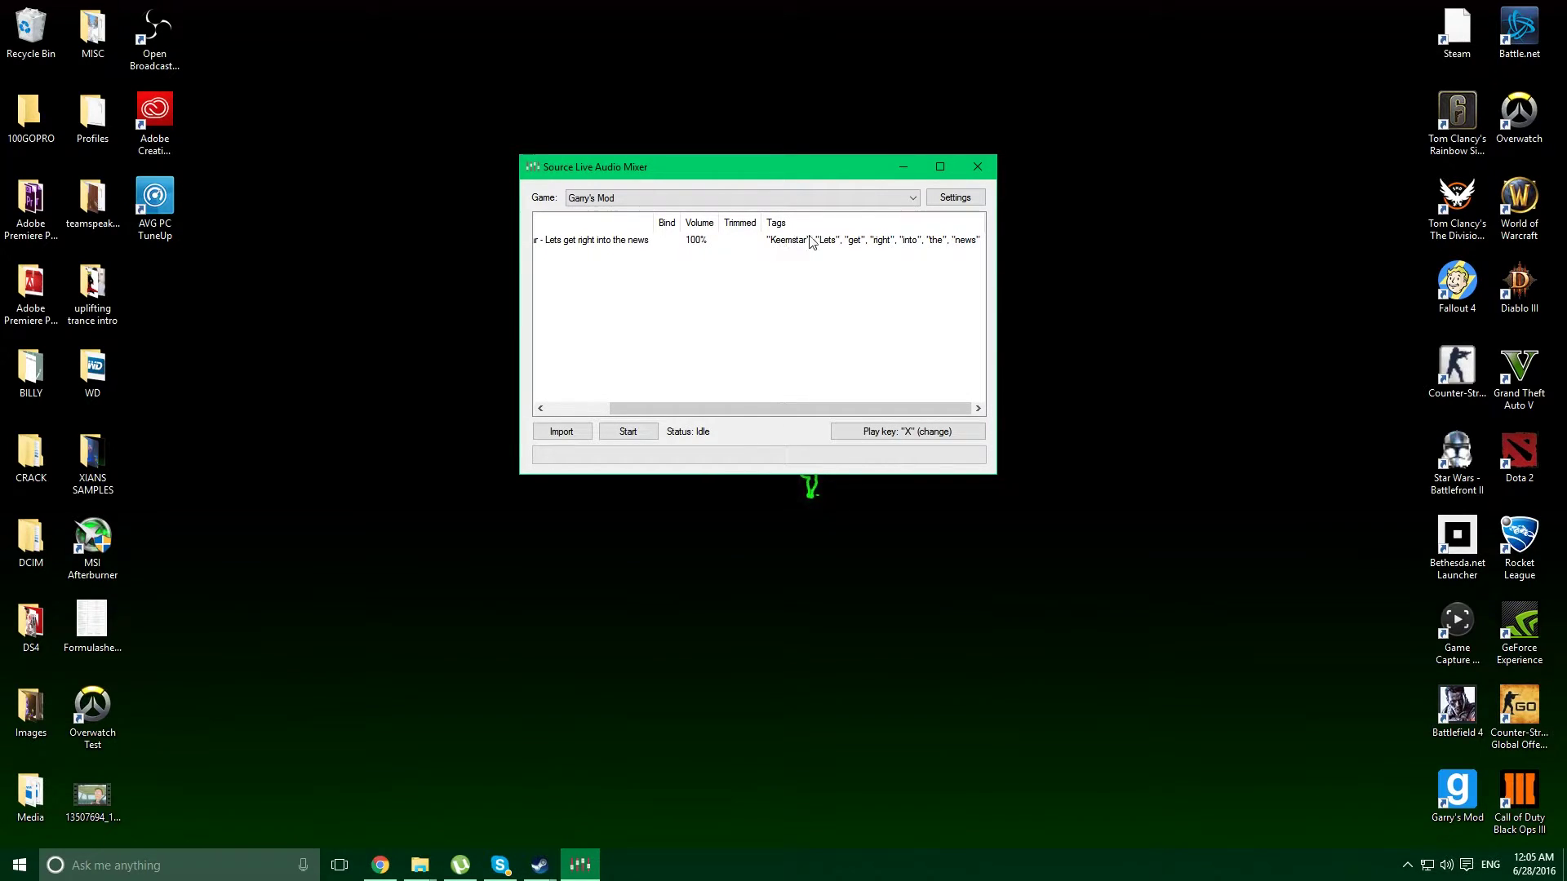
{"action": "left_click_drag", "start_coordinate": [697, 409], "coordinate": [595, 397]}
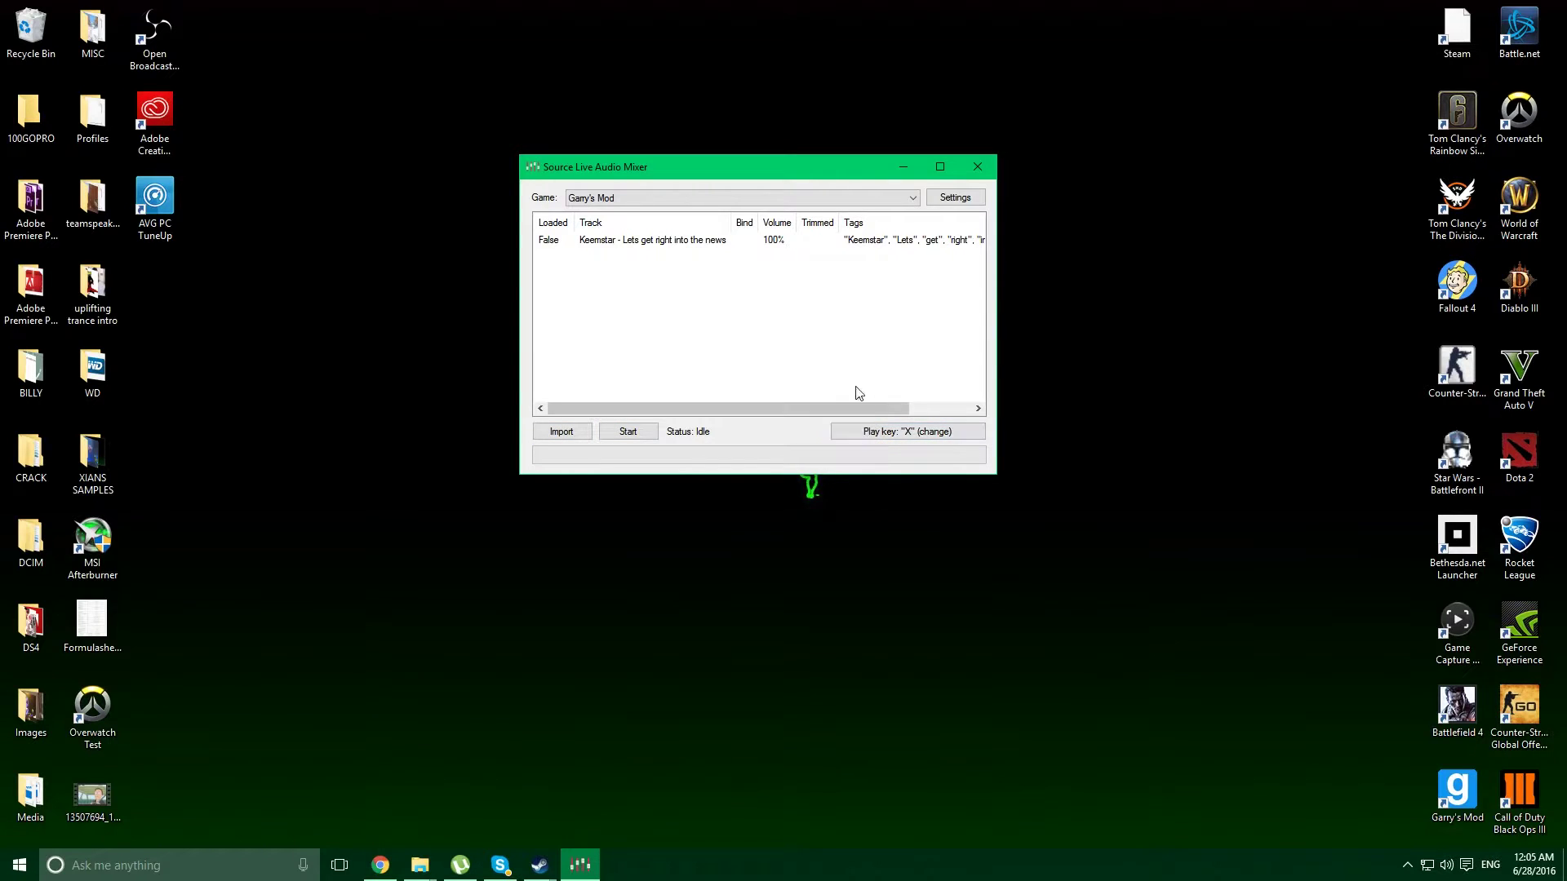
{"action": "right_click", "coordinate": [736, 245]}
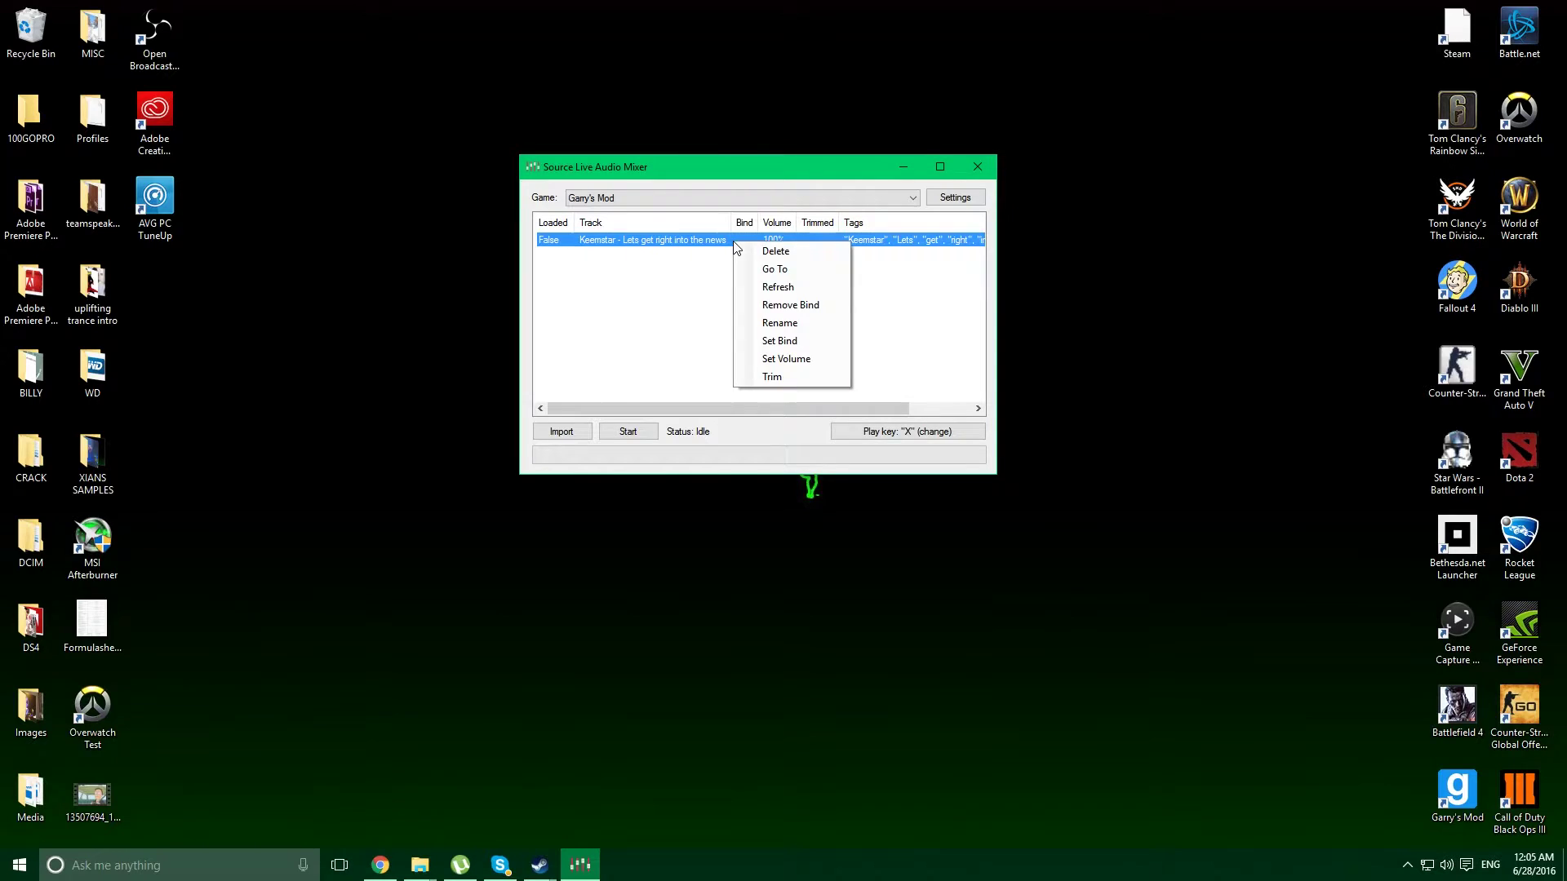
{"action": "left_click", "coordinate": [795, 340]}
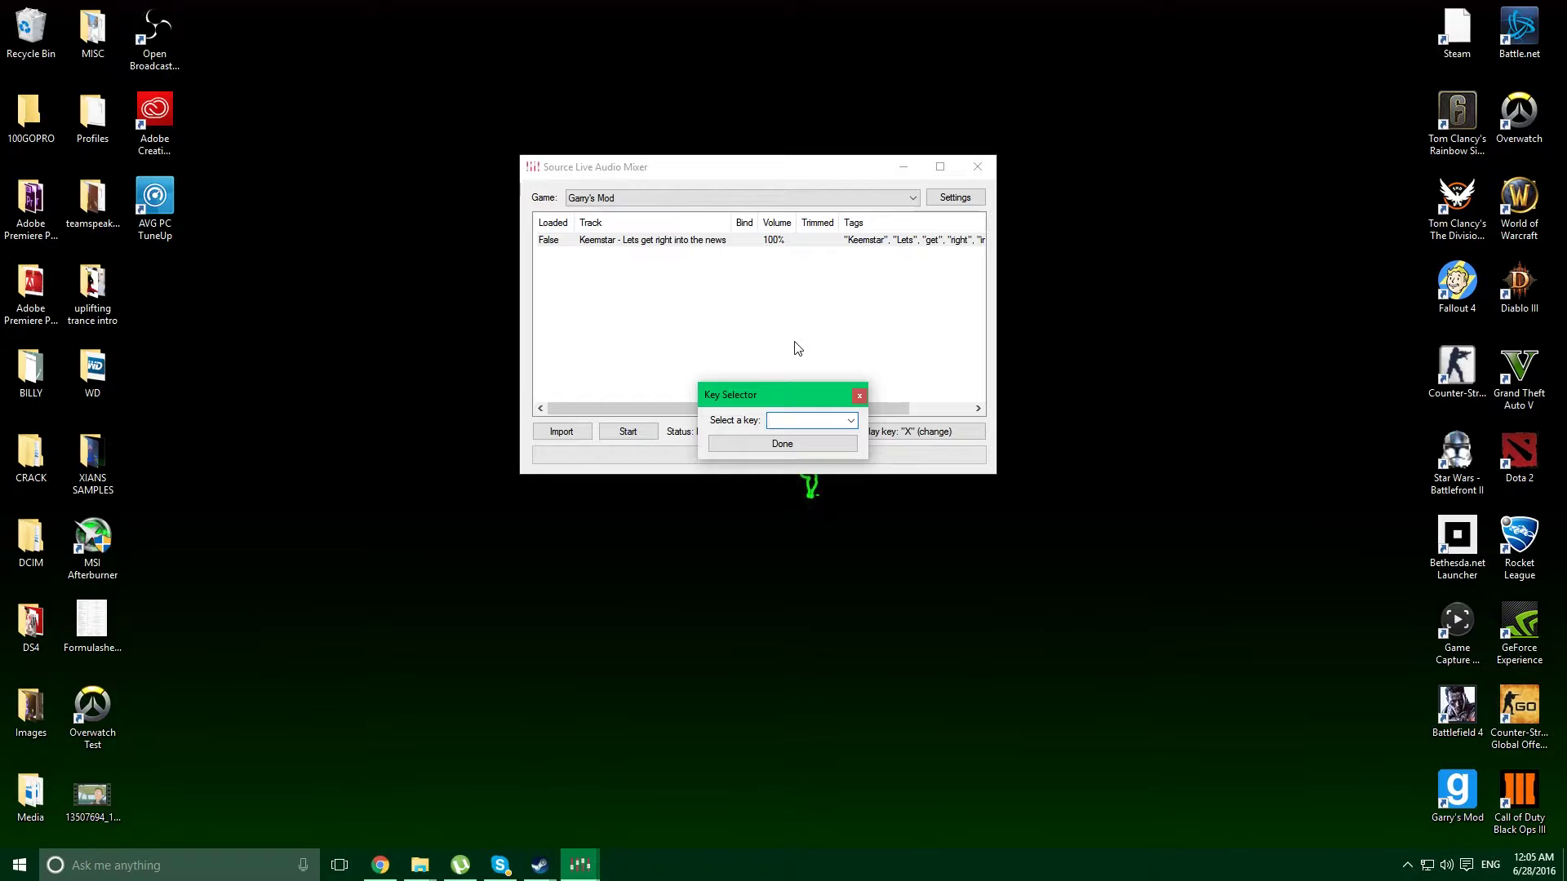
{"action": "type", "text": "F1"}
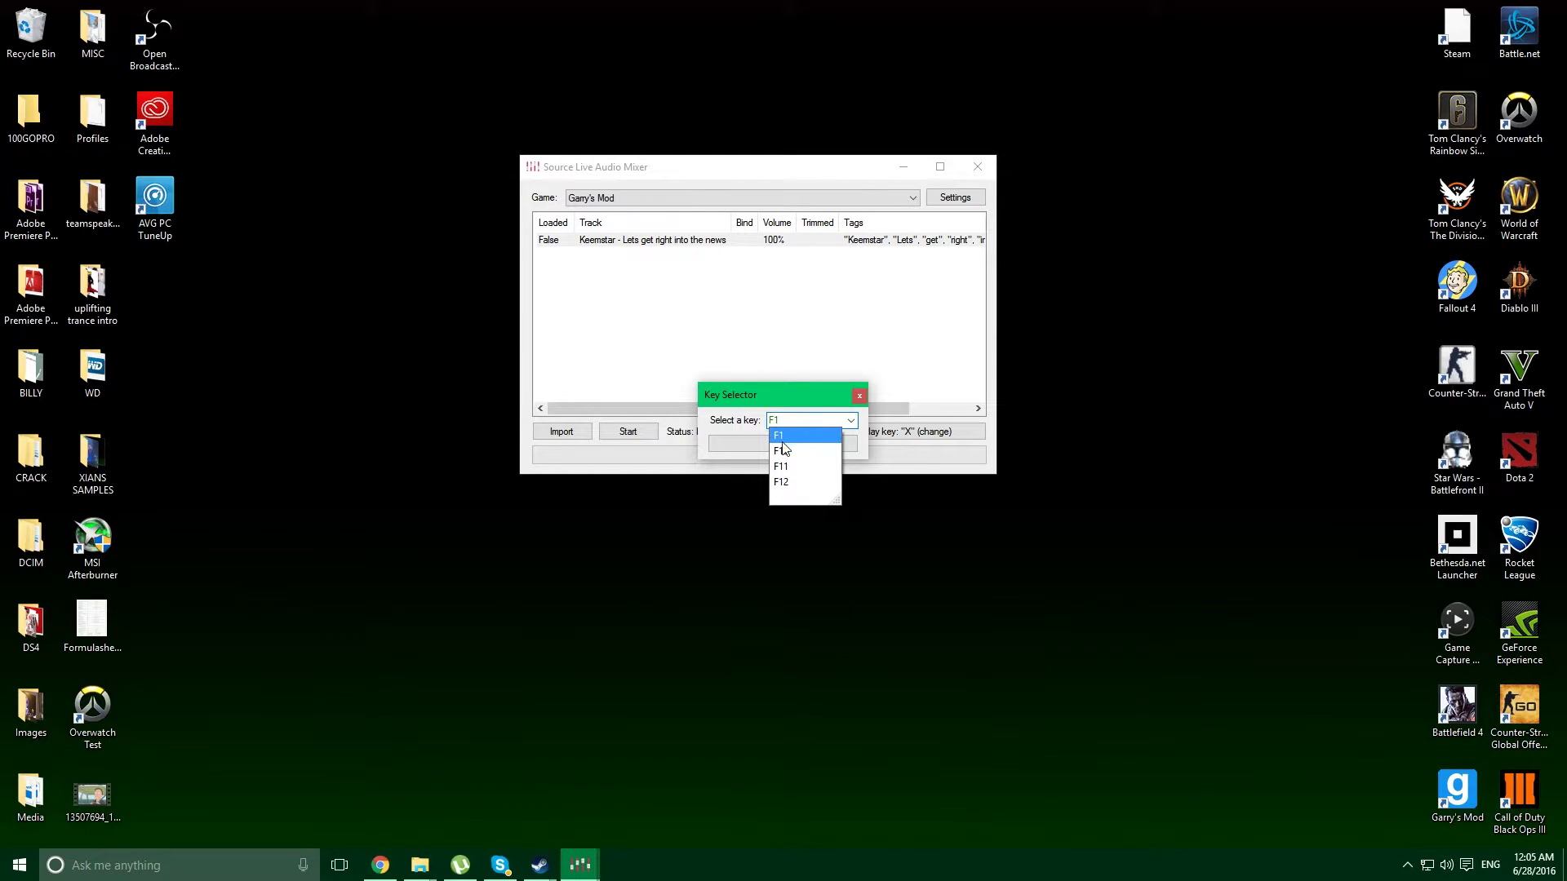
{"action": "left_click", "coordinate": [783, 437]}
{"action": "left_click", "coordinate": [743, 449]}
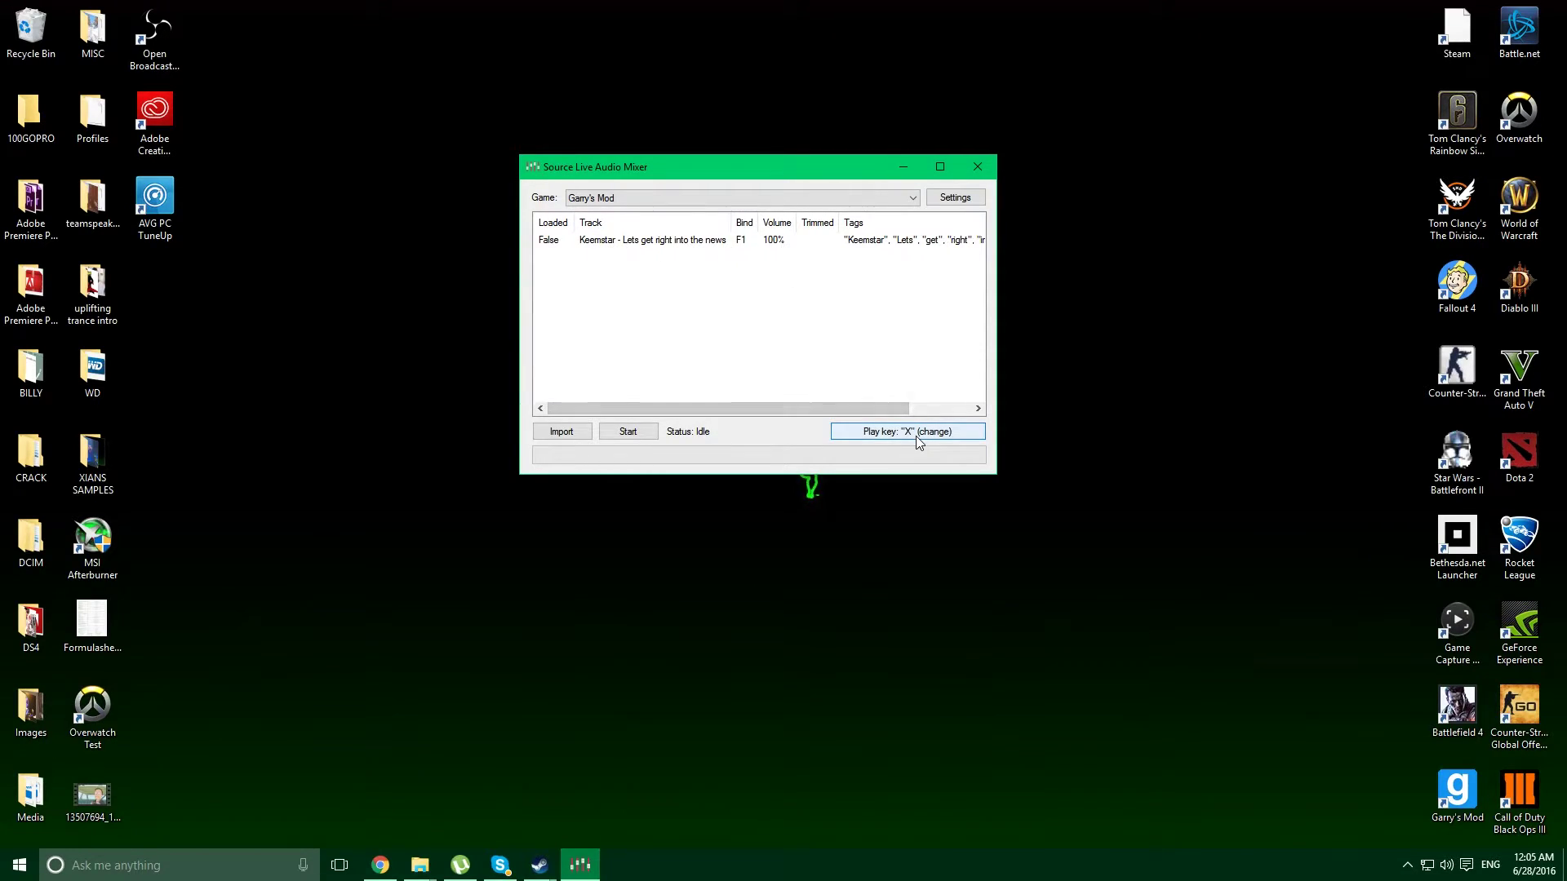
Import the "Damn Daniel - White Vans Sound Effect" track from Downloads into the Garry's Mod track list
{"action": "left_click", "coordinate": [563, 433]}
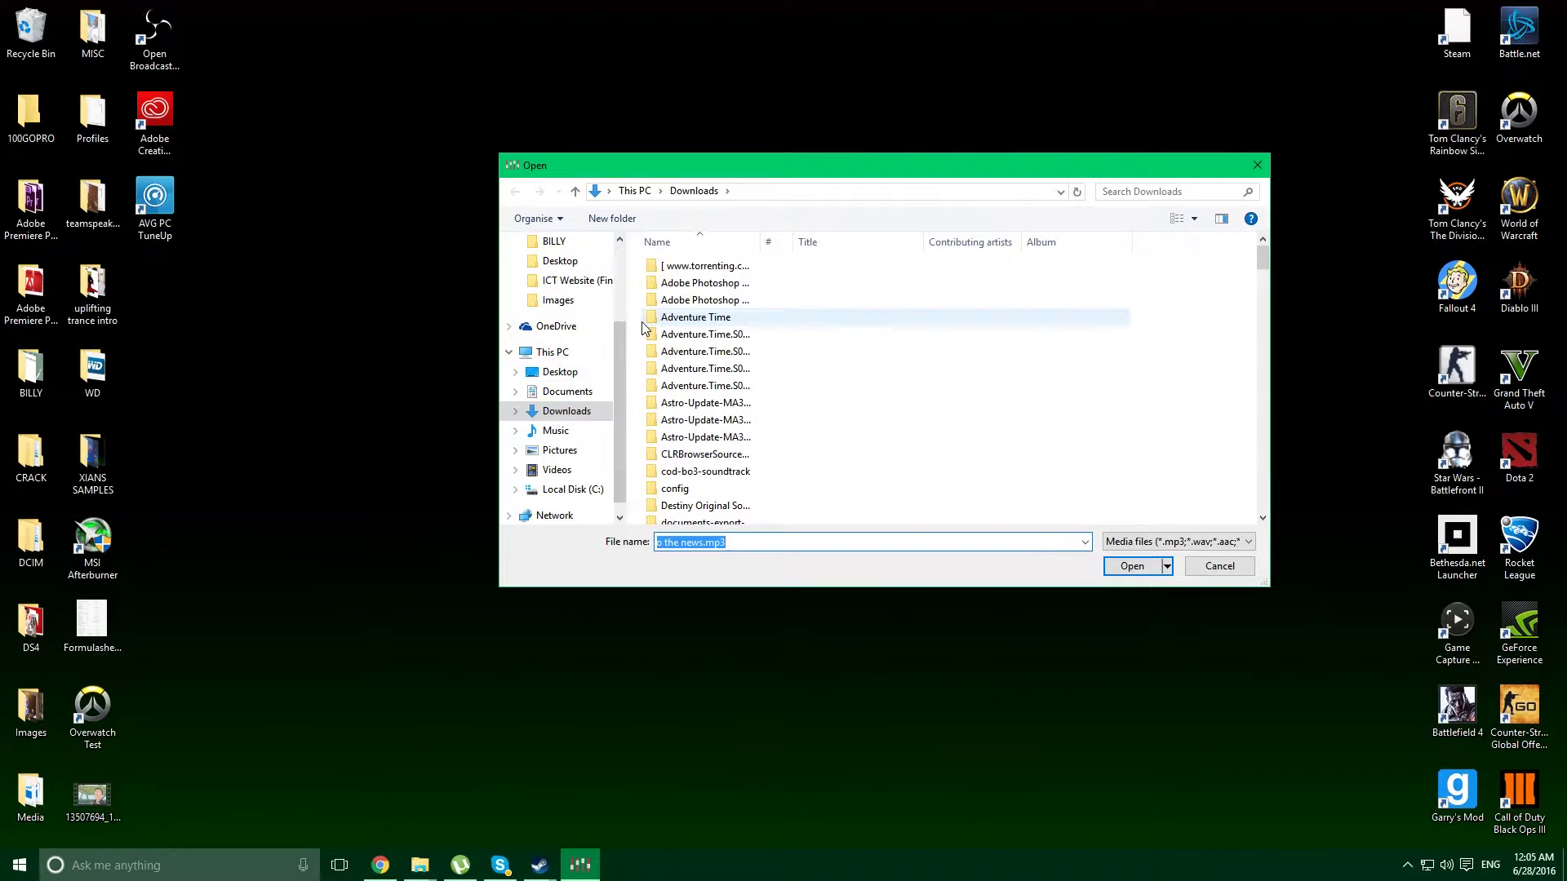
{"action": "scroll", "coordinate": [645, 326], "scroll_direction": "down", "scroll_amount": 3}
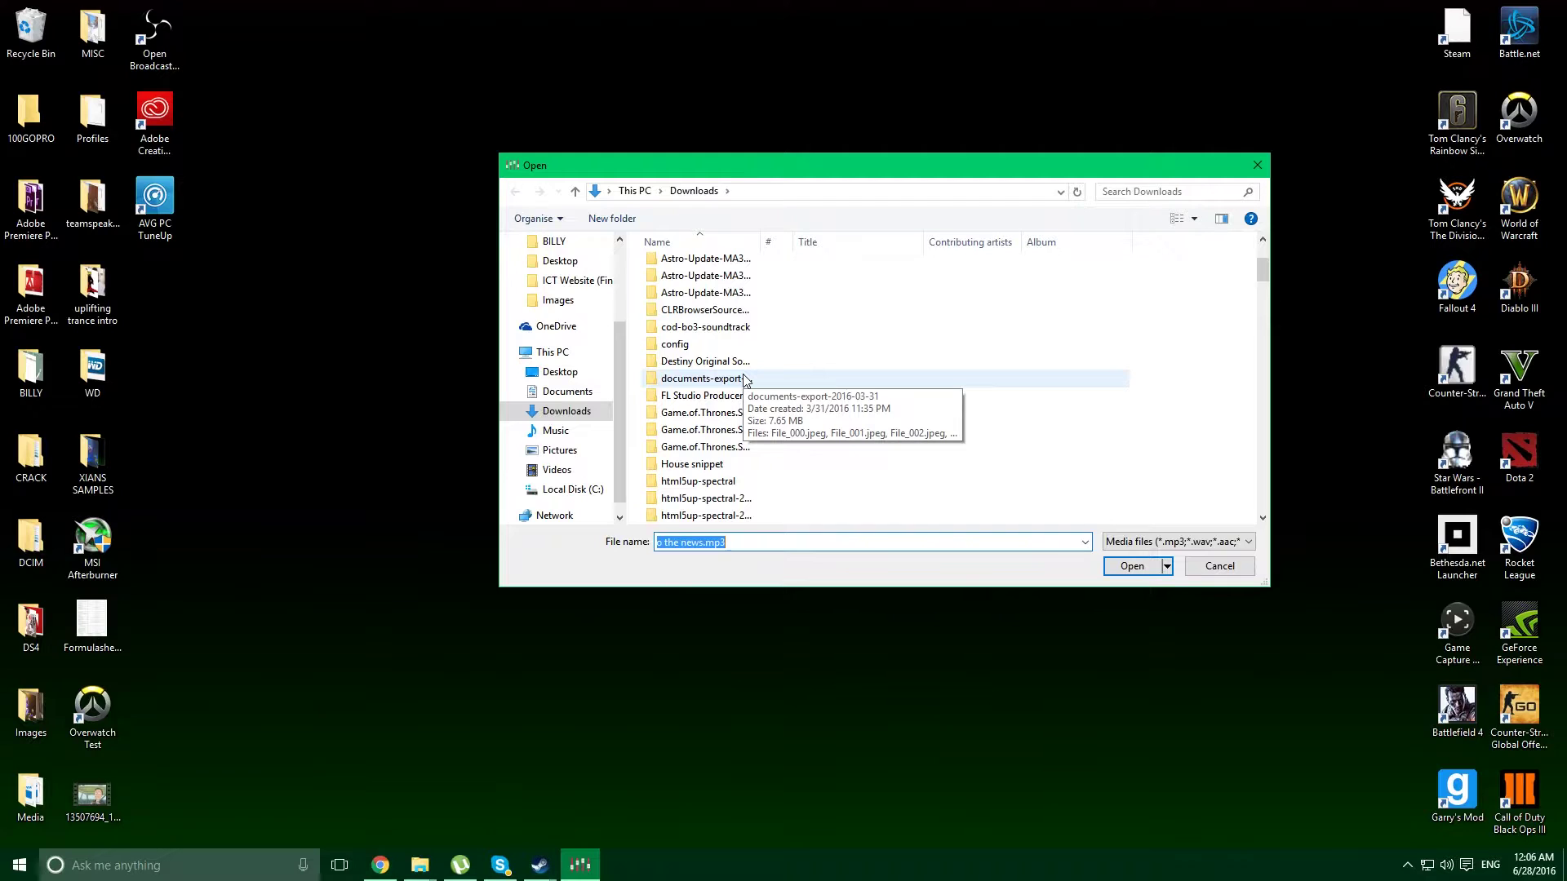
{"action": "type", "text": "D"}
{"action": "key", "text": "Down"}
{"action": "key", "text": "Return"}
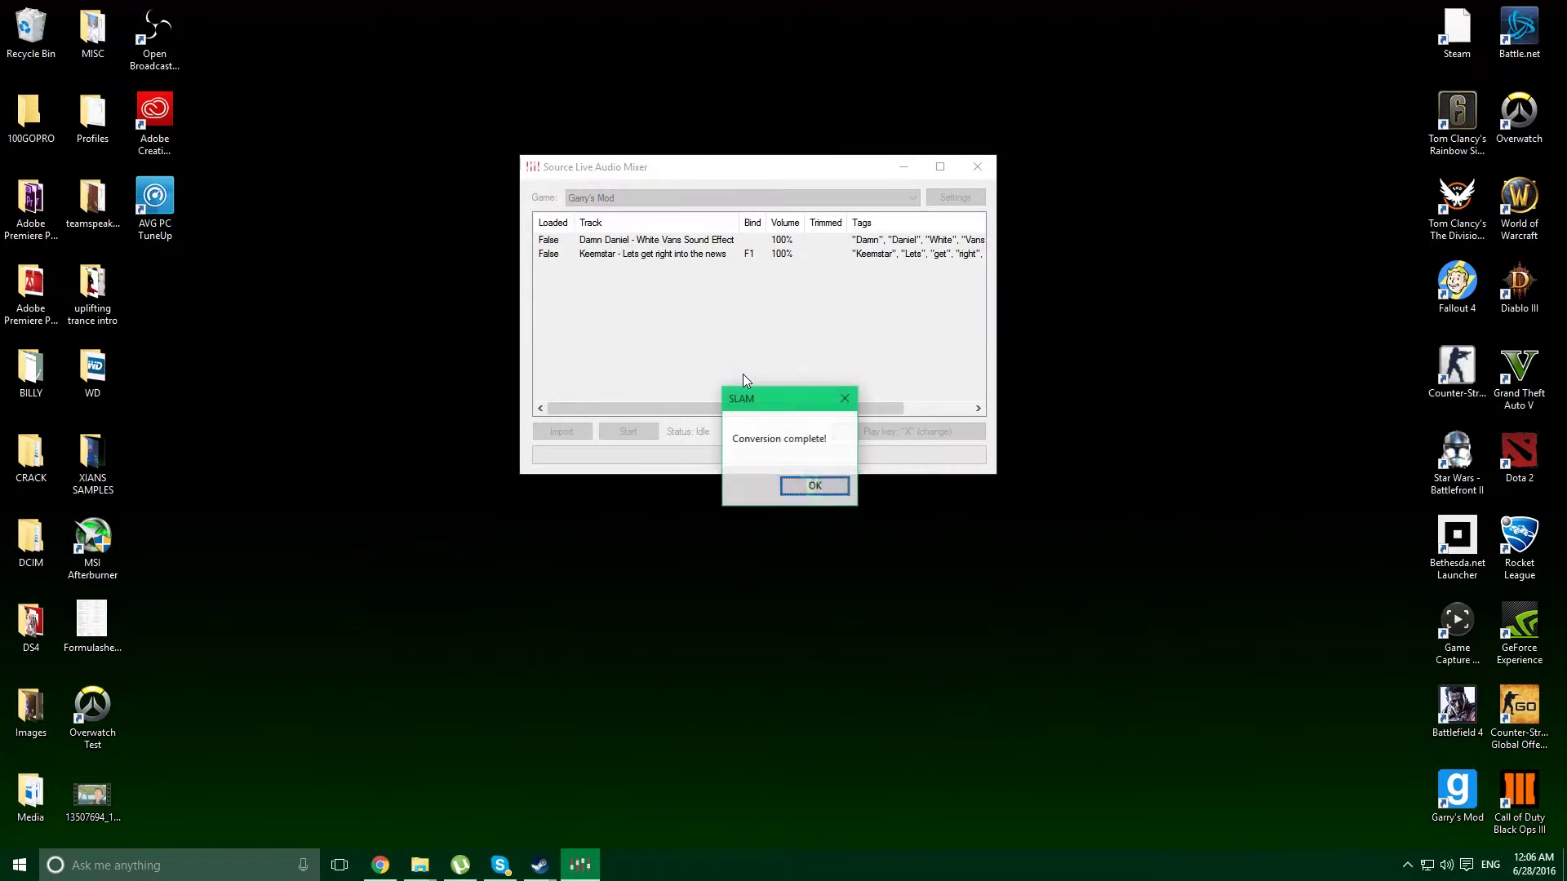
{"action": "left_click", "coordinate": [819, 487]}
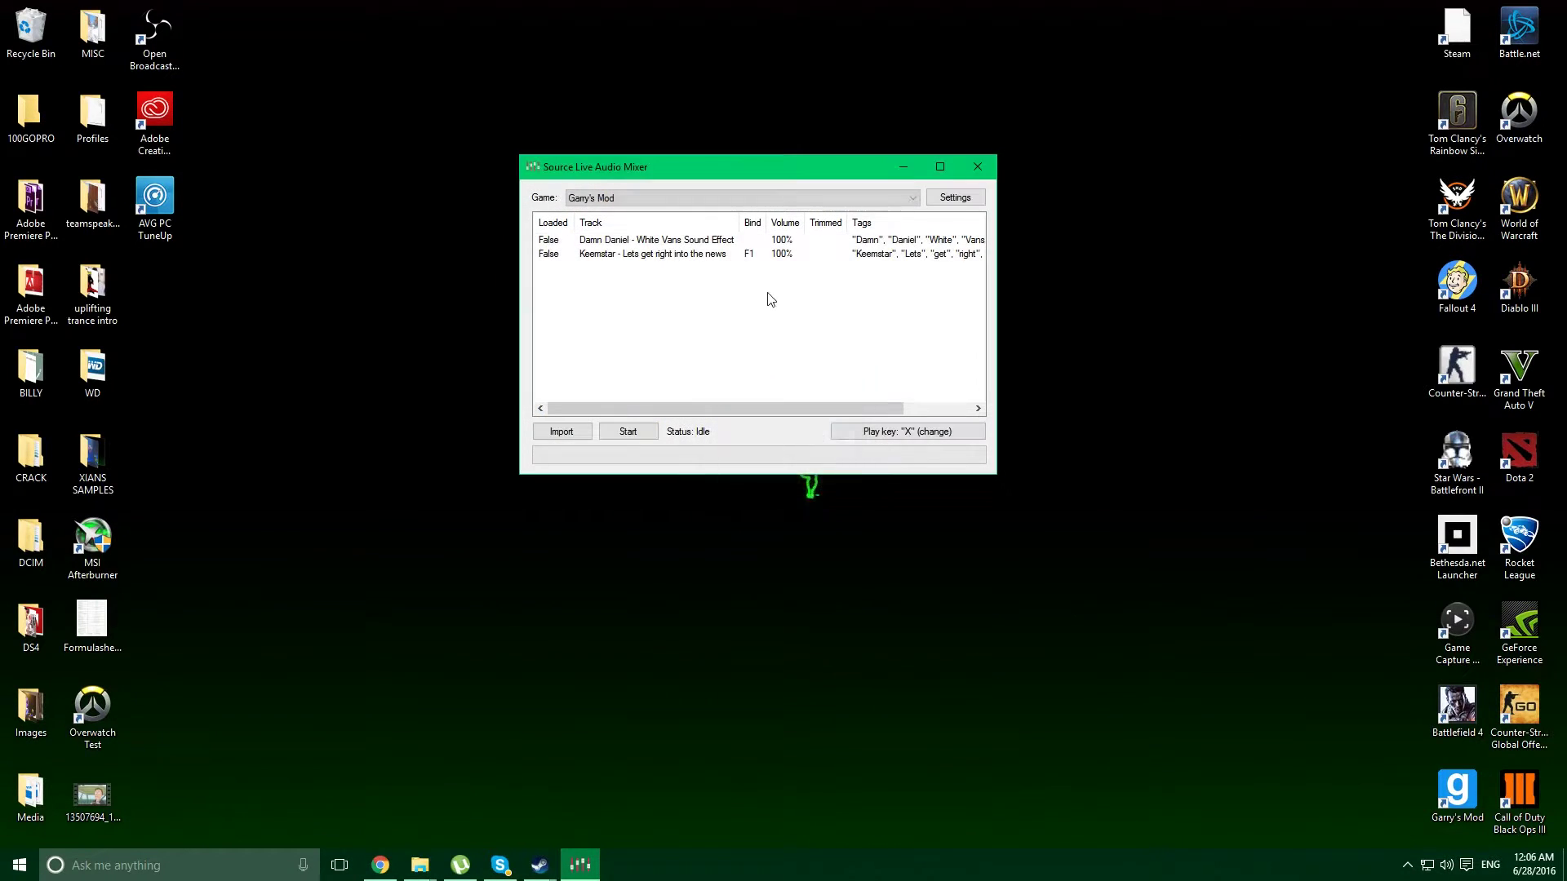
Set the bind of the "Keemstar - Lets get right into the news" track to PGUP
{"action": "left_click", "coordinate": [739, 255]}
{"action": "right_click", "coordinate": [739, 255]}
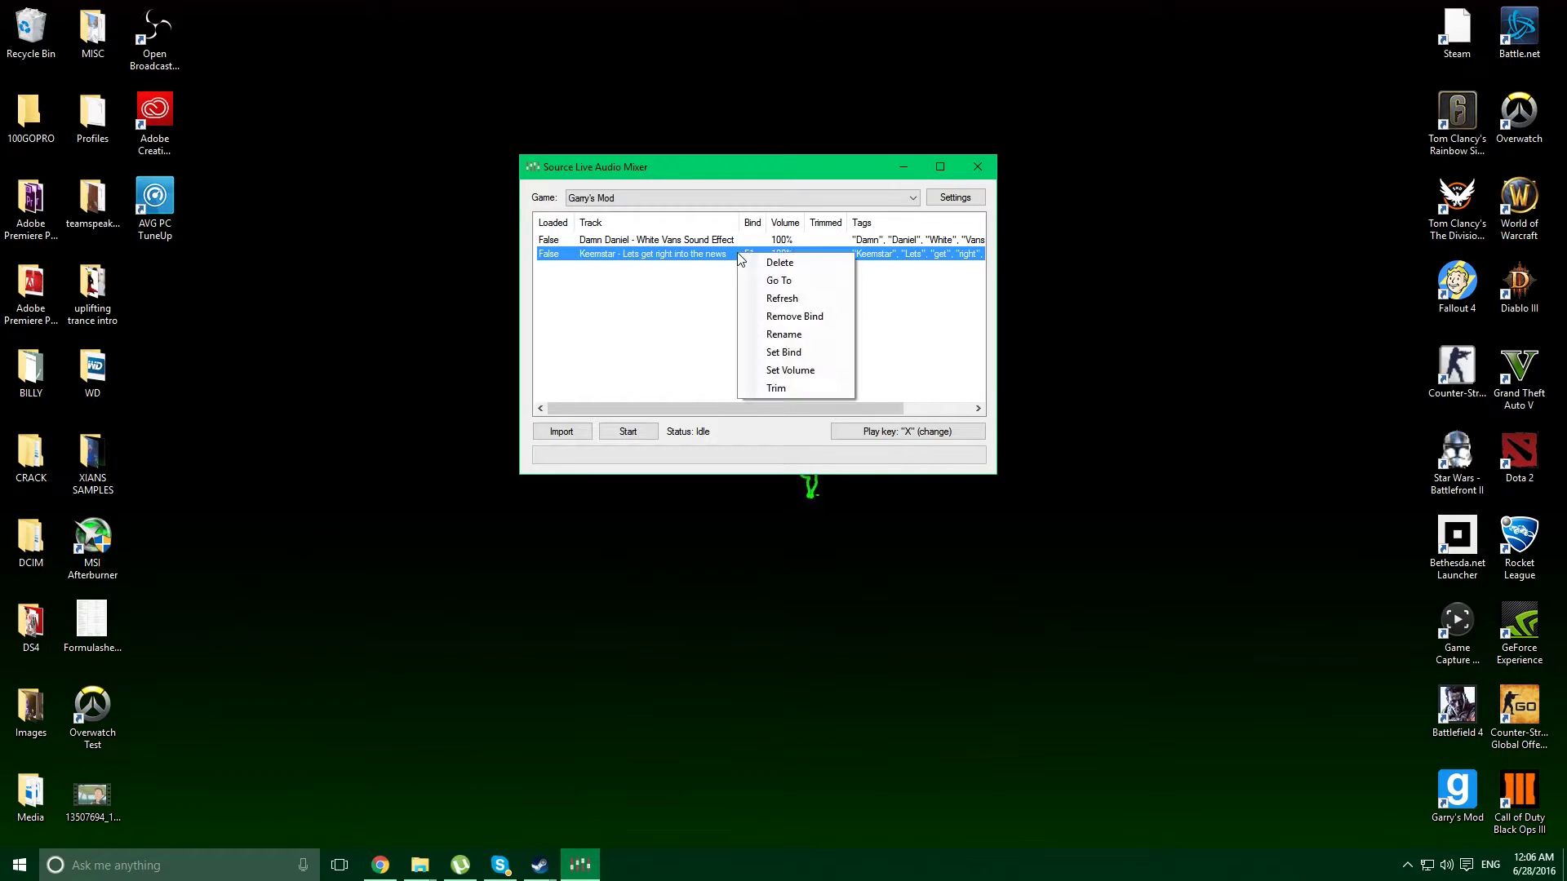
{"action": "left_click", "coordinate": [782, 352]}
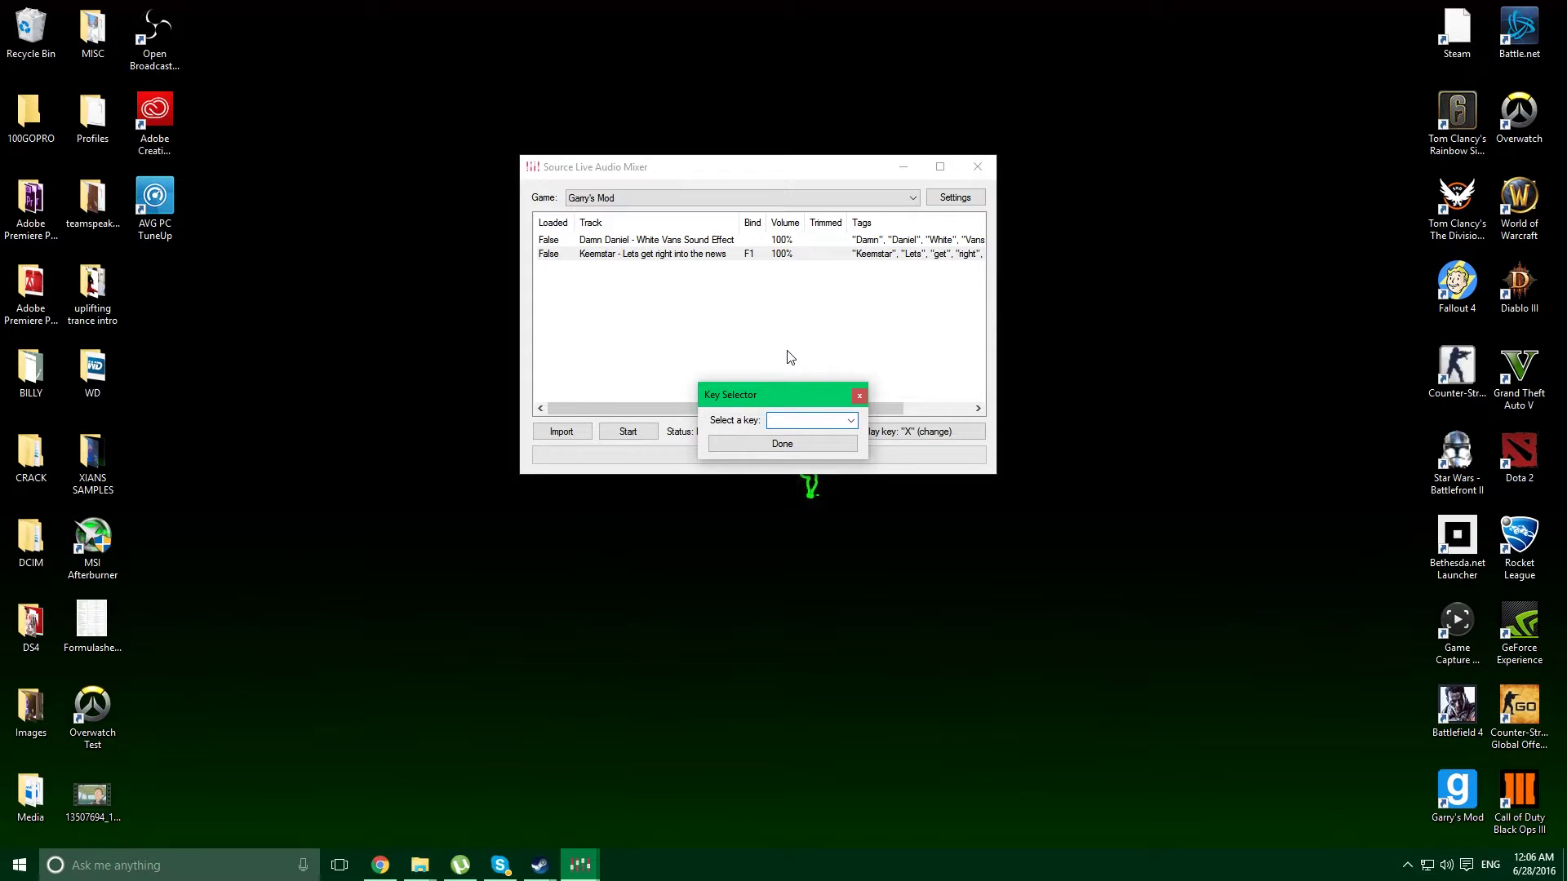
{"action": "key", "text": "F4"}
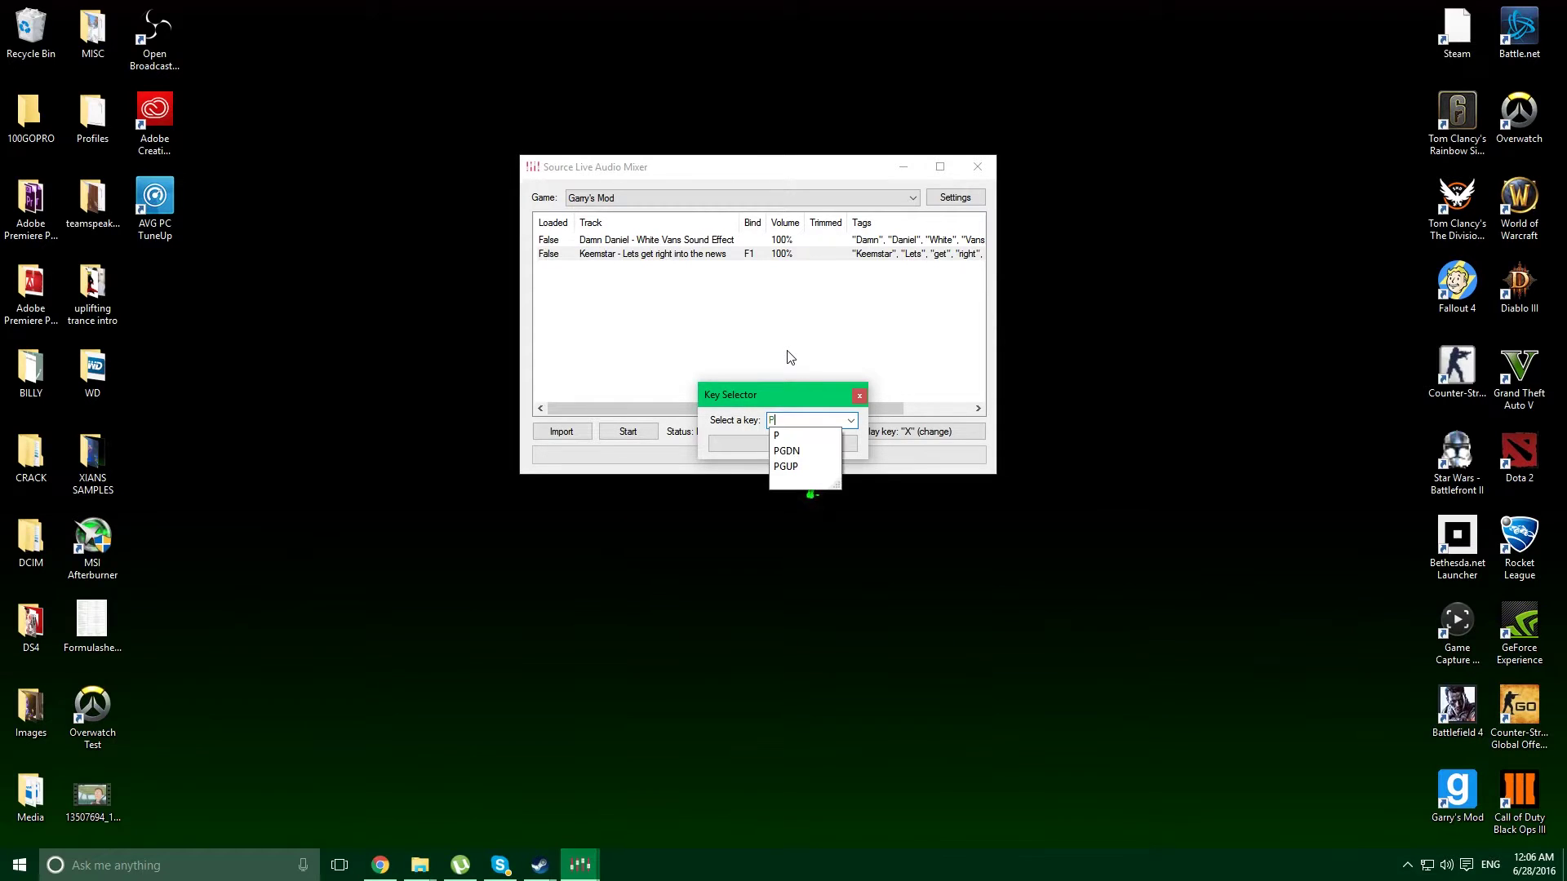
{"action": "key", "text": "Escape"}
{"action": "key", "text": "Down"}
{"action": "key", "text": "Down"}
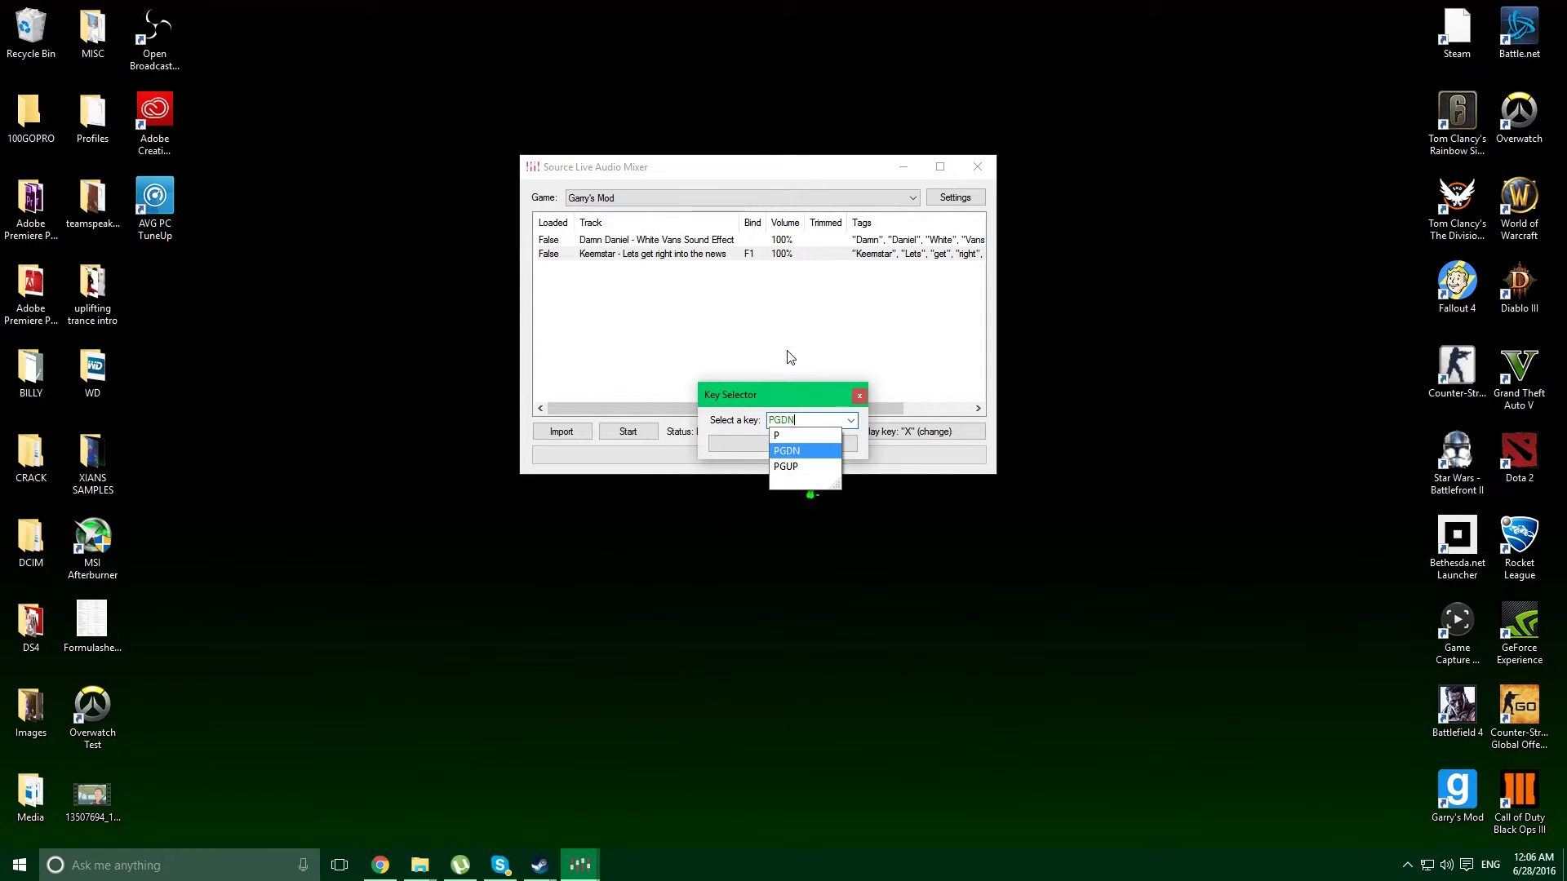
{"action": "key", "text": "Down"}
{"action": "key", "text": "Return"}
{"action": "left_click", "coordinate": [785, 443]}
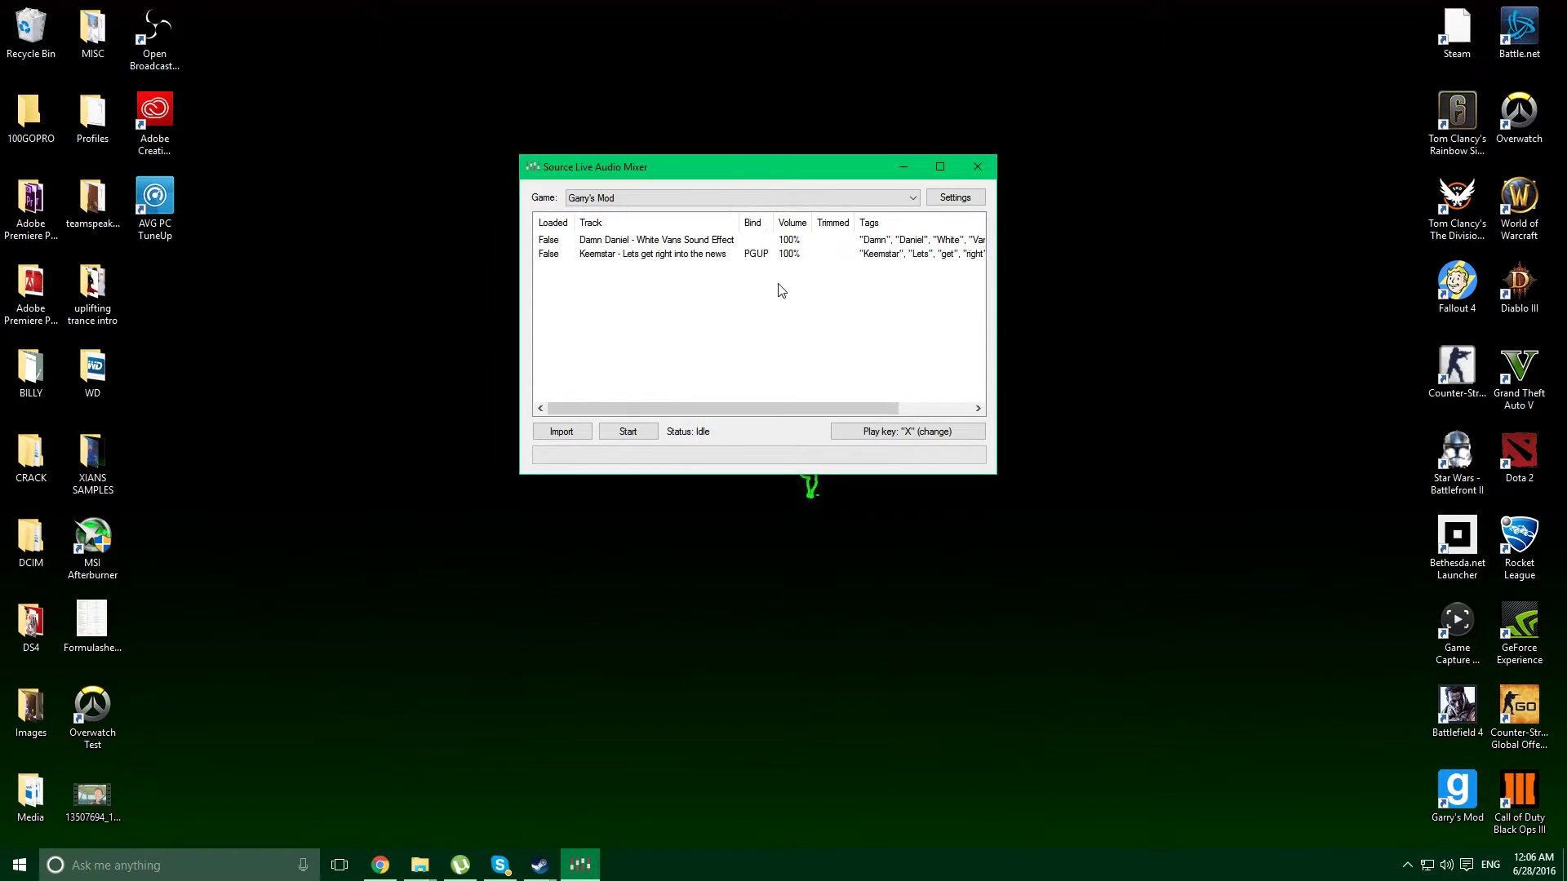
Set the bind of the "Damn Daniel - White Vans Sound Effect" track to PGDN
{"action": "left_click", "coordinate": [736, 240]}
{"action": "right_click", "coordinate": [735, 240]}
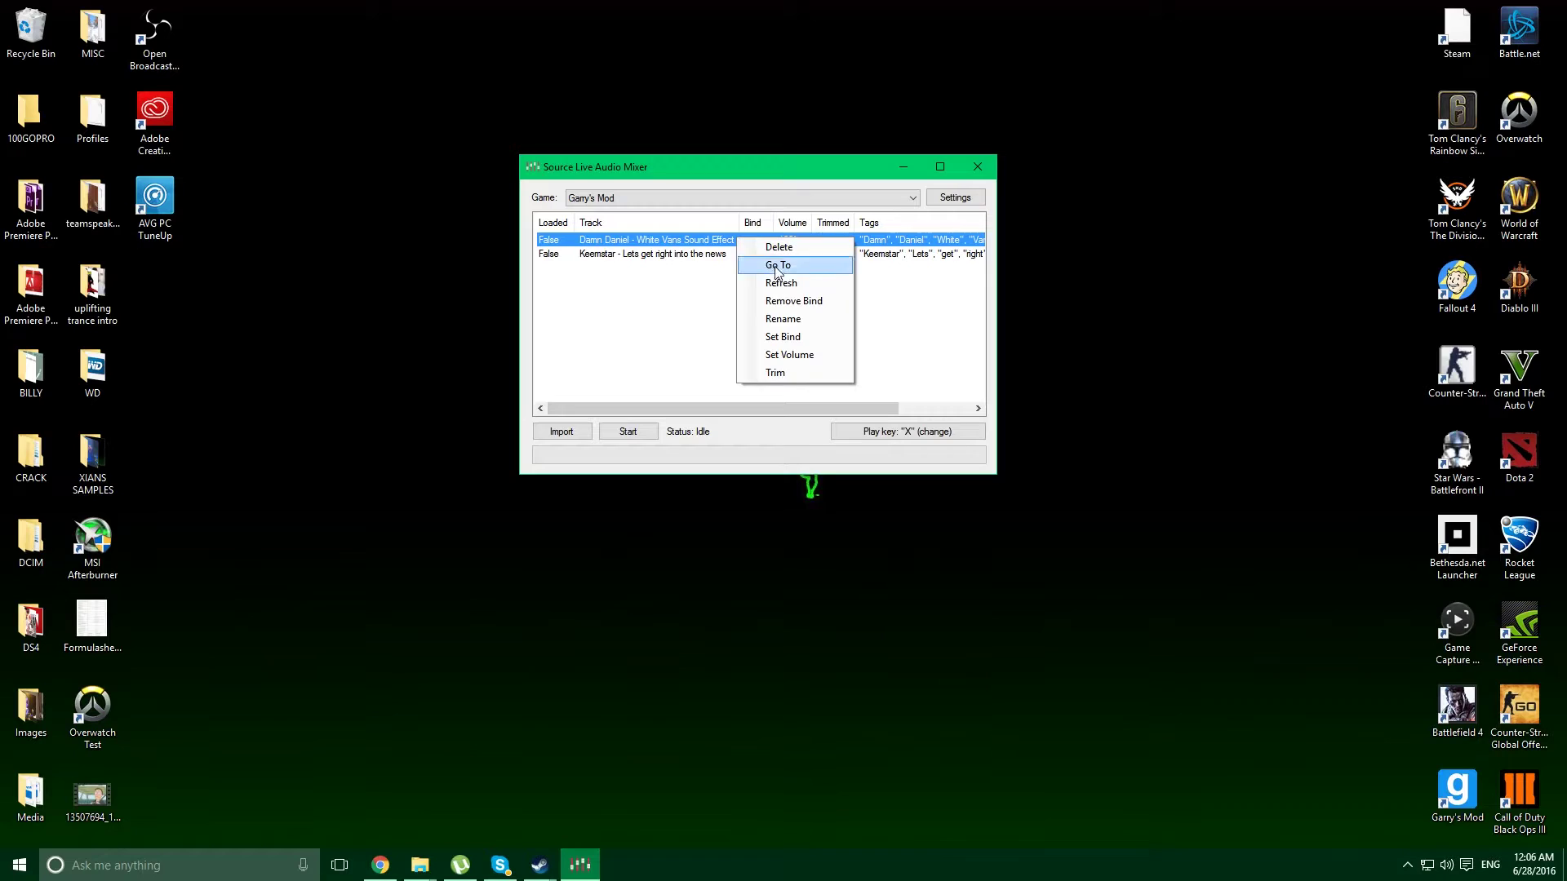
{"action": "left_click", "coordinate": [812, 349]}
{"action": "type", "text": "PGDN"}
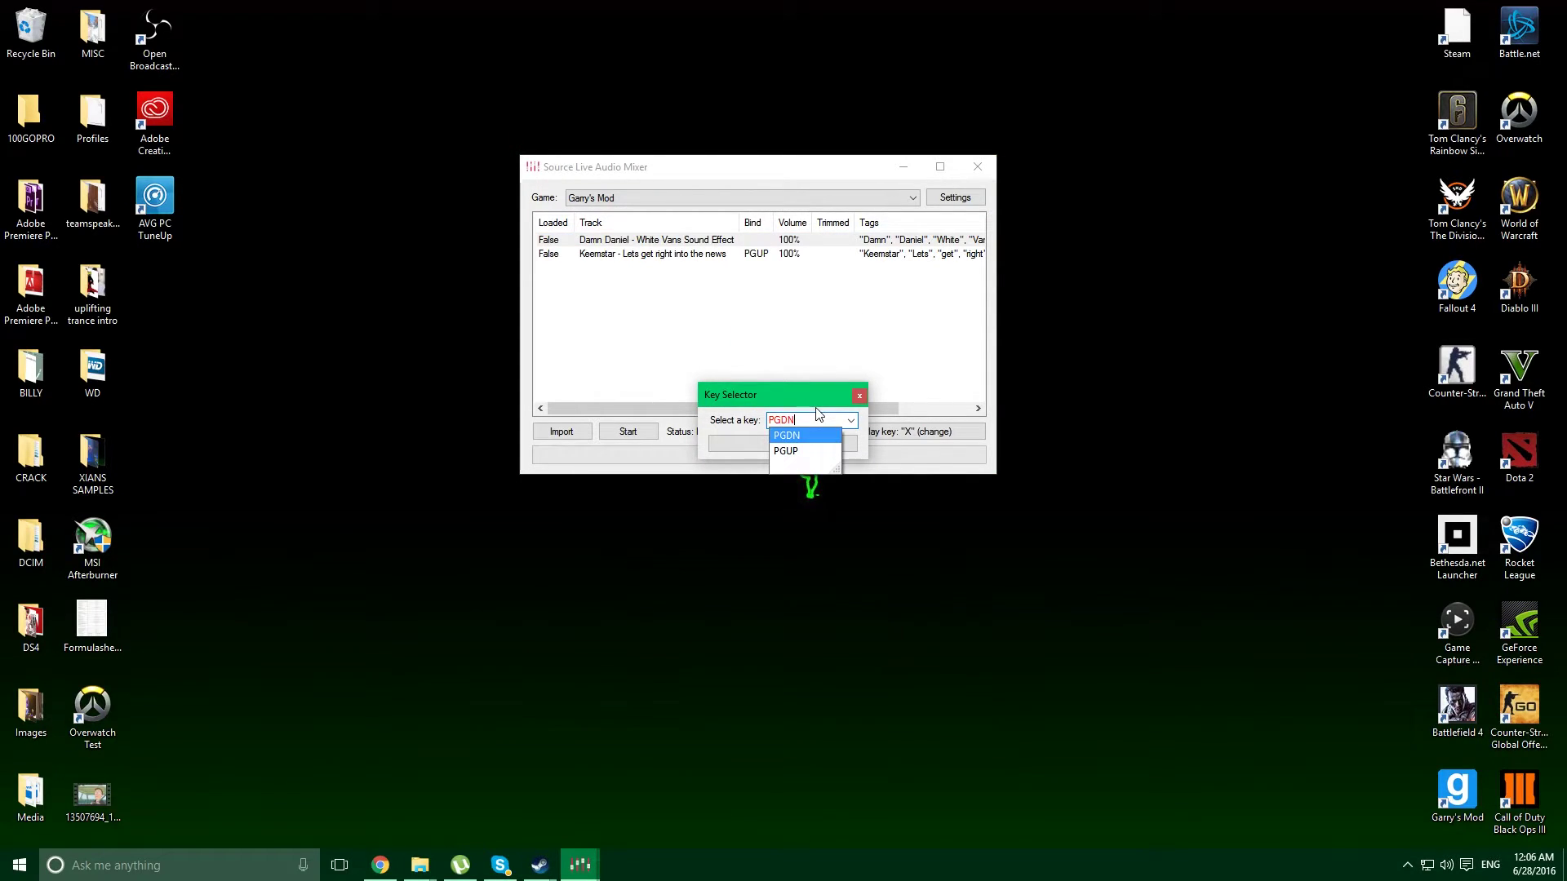
{"action": "key", "text": "Return"}
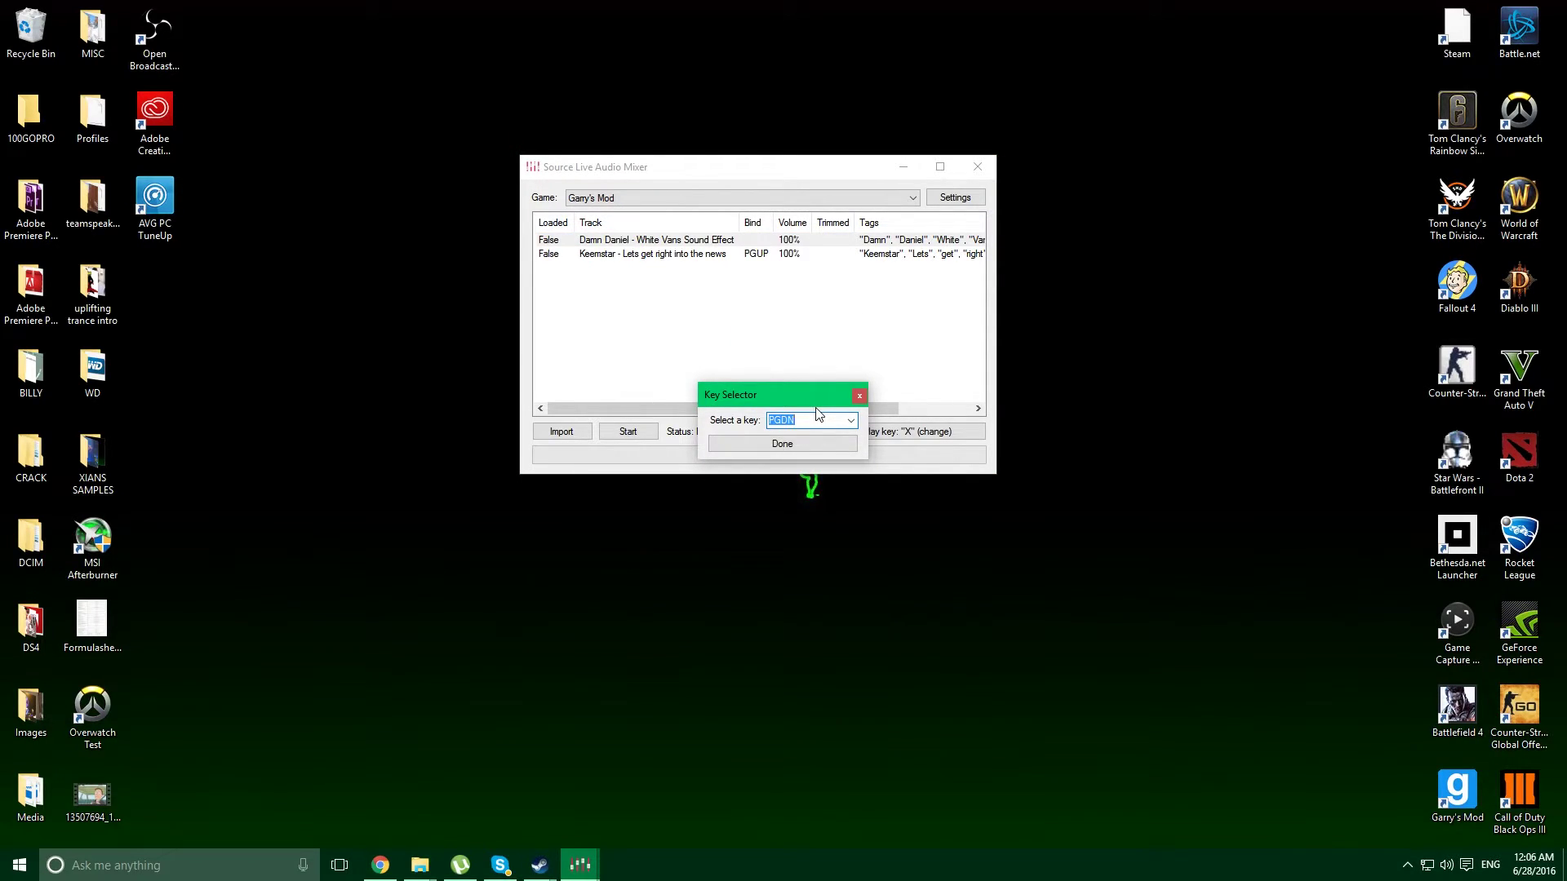
{"action": "left_click", "coordinate": [779, 443]}
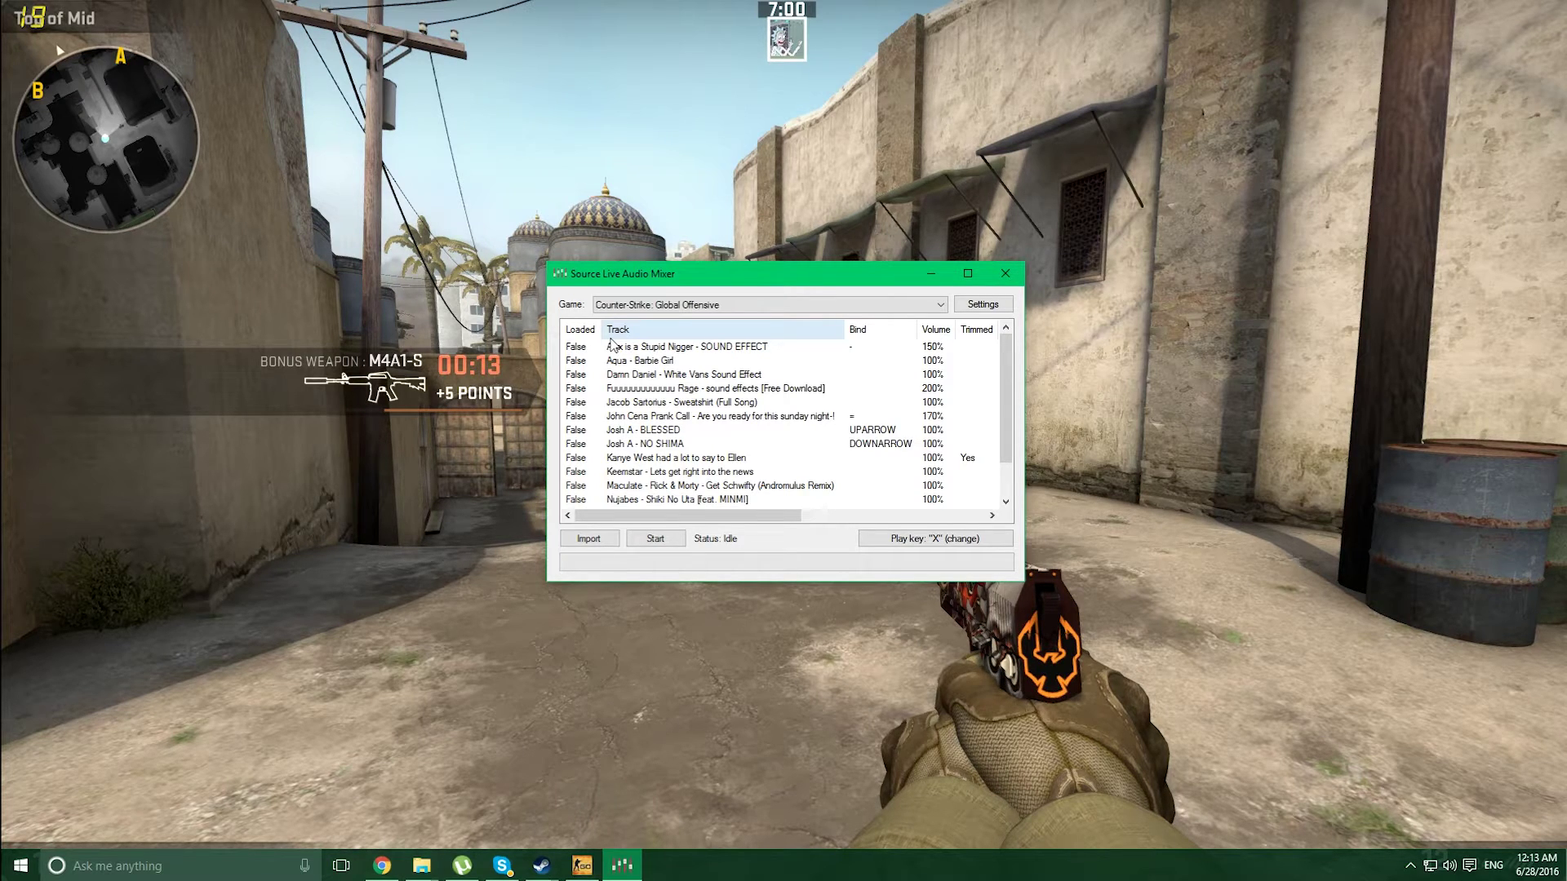
Look through the Counter-Strike: Global Offensive track list and start the audio mixer for that game
{"action": "scroll", "coordinate": [701, 416], "scroll_direction": "down", "scroll_amount": 1}
{"action": "scroll", "coordinate": [702, 416], "scroll_direction": "up", "scroll_amount": 1}
{"action": "scroll", "coordinate": [685, 423], "scroll_direction": "down", "scroll_amount": 1}
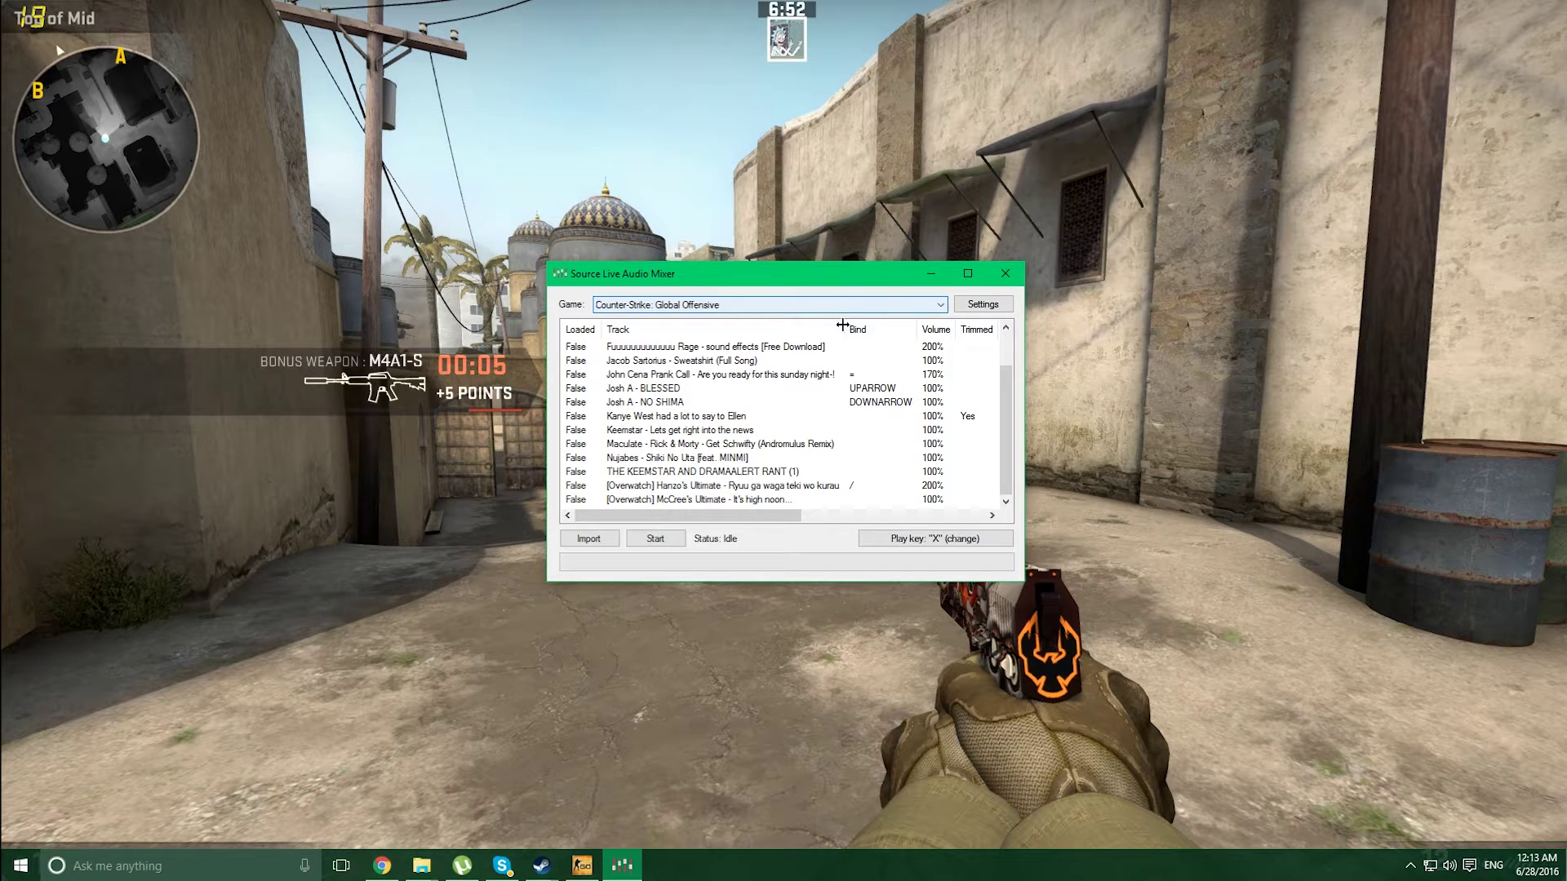
{"action": "left_click", "coordinate": [650, 545]}
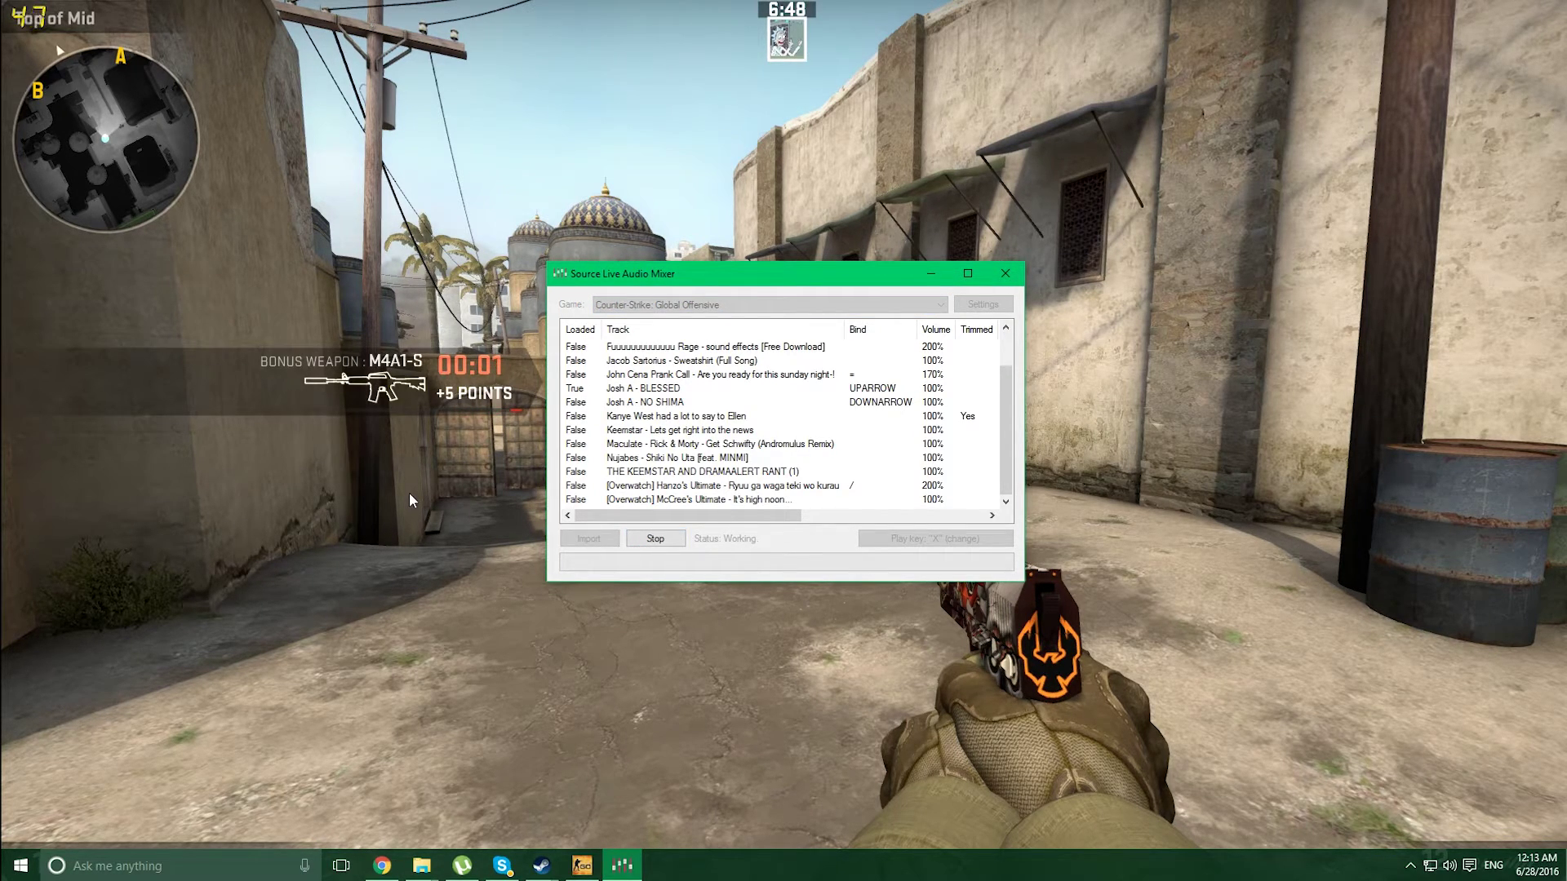
Switch to Counter-Strike: Global Offensive, run "exec slam" in the developer console, and list the tracks with "la"
{"action": "left_click", "coordinate": [356, 320]}
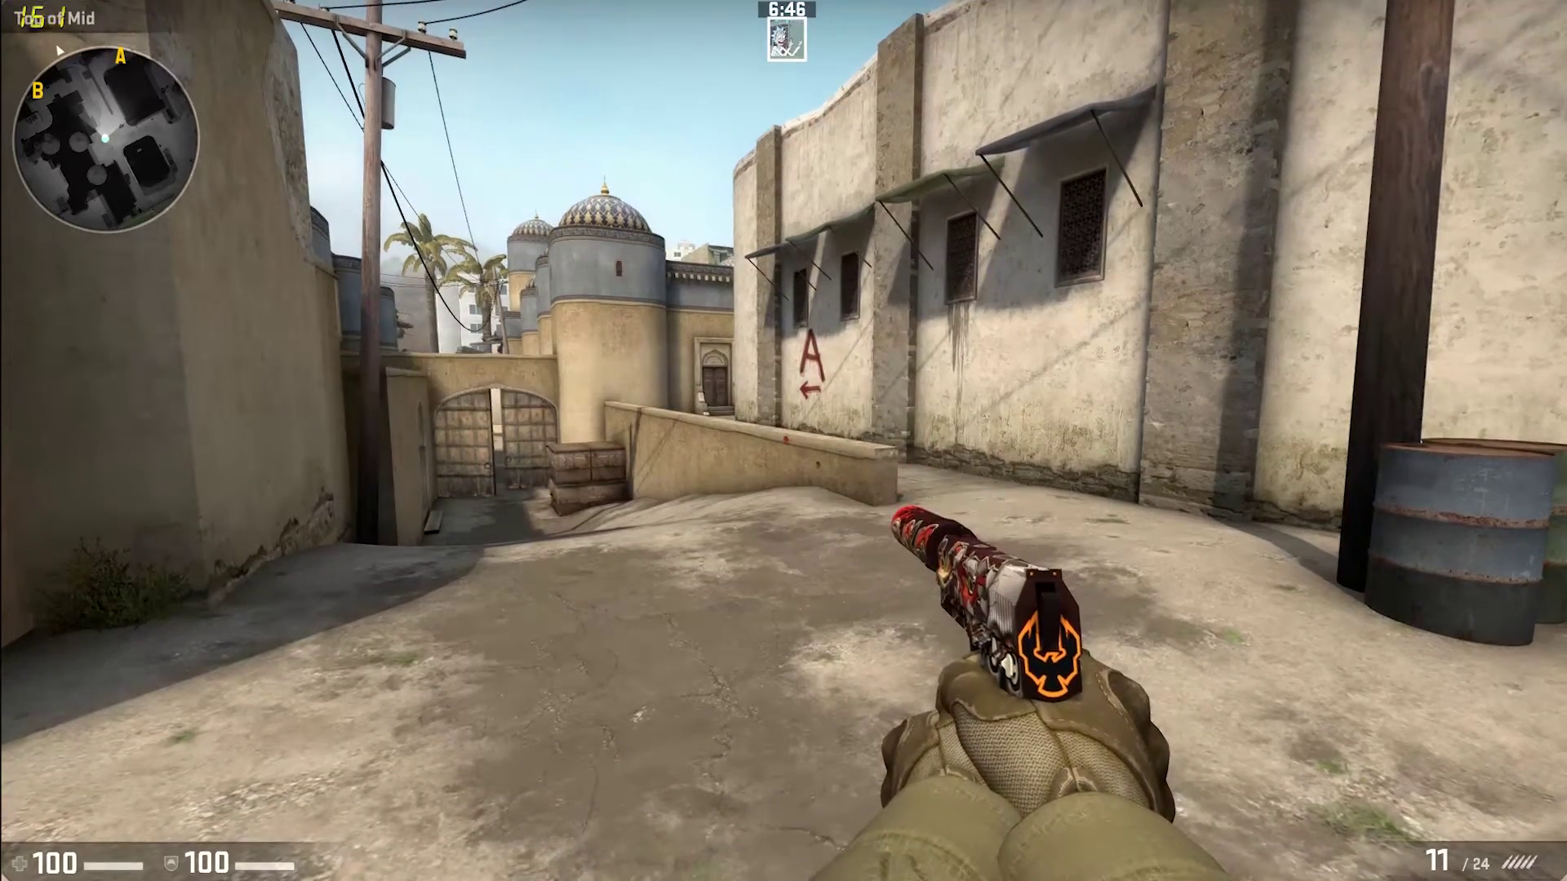
{"action": "key", "text": "grave"}
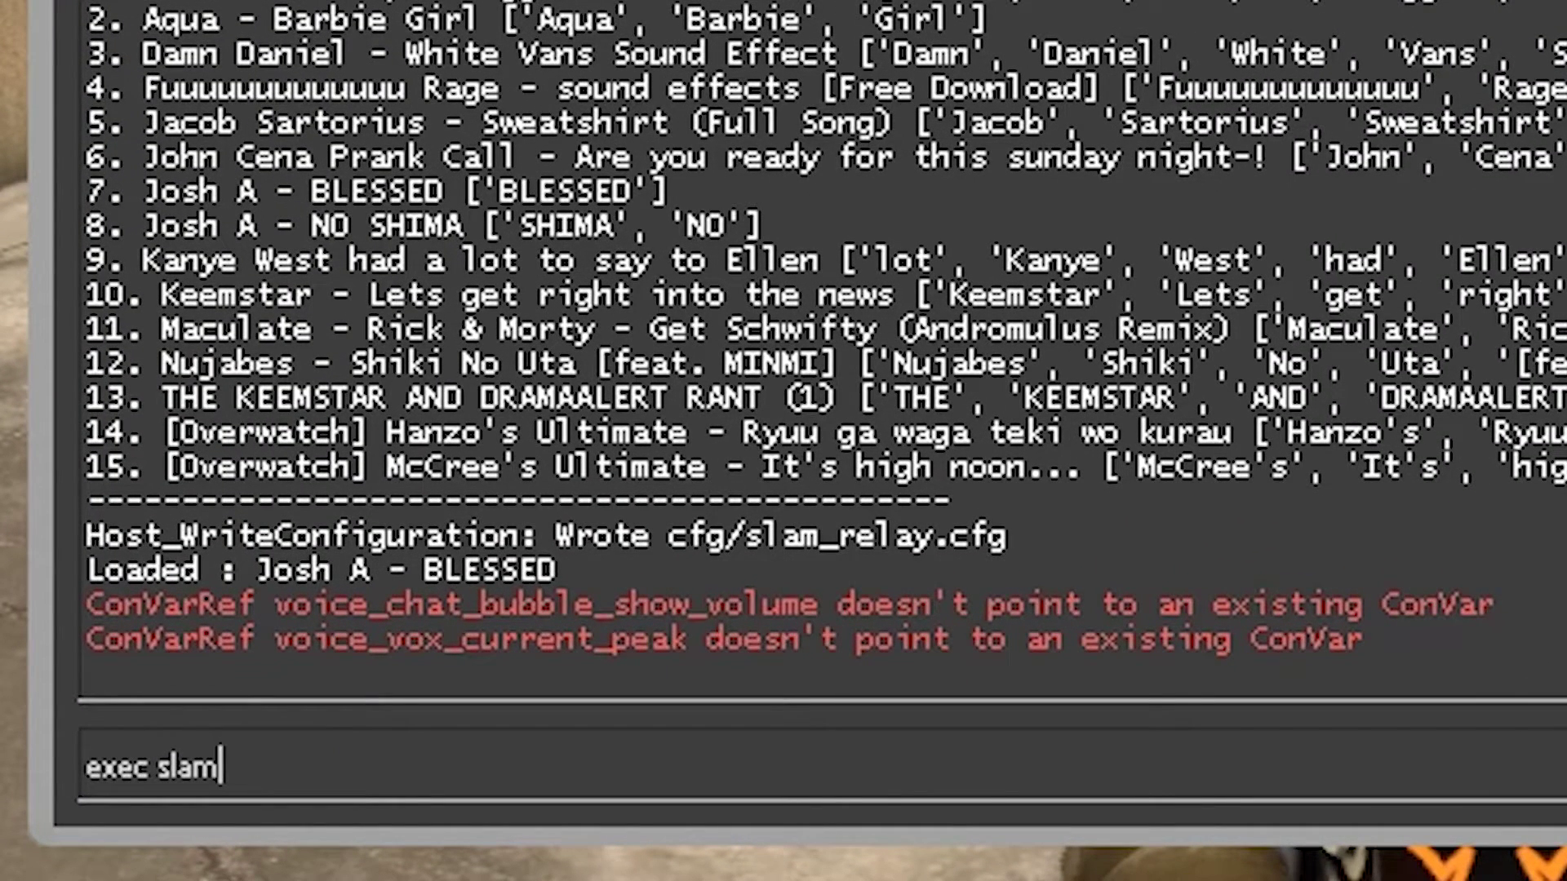
{"action": "key", "text": "Return"}
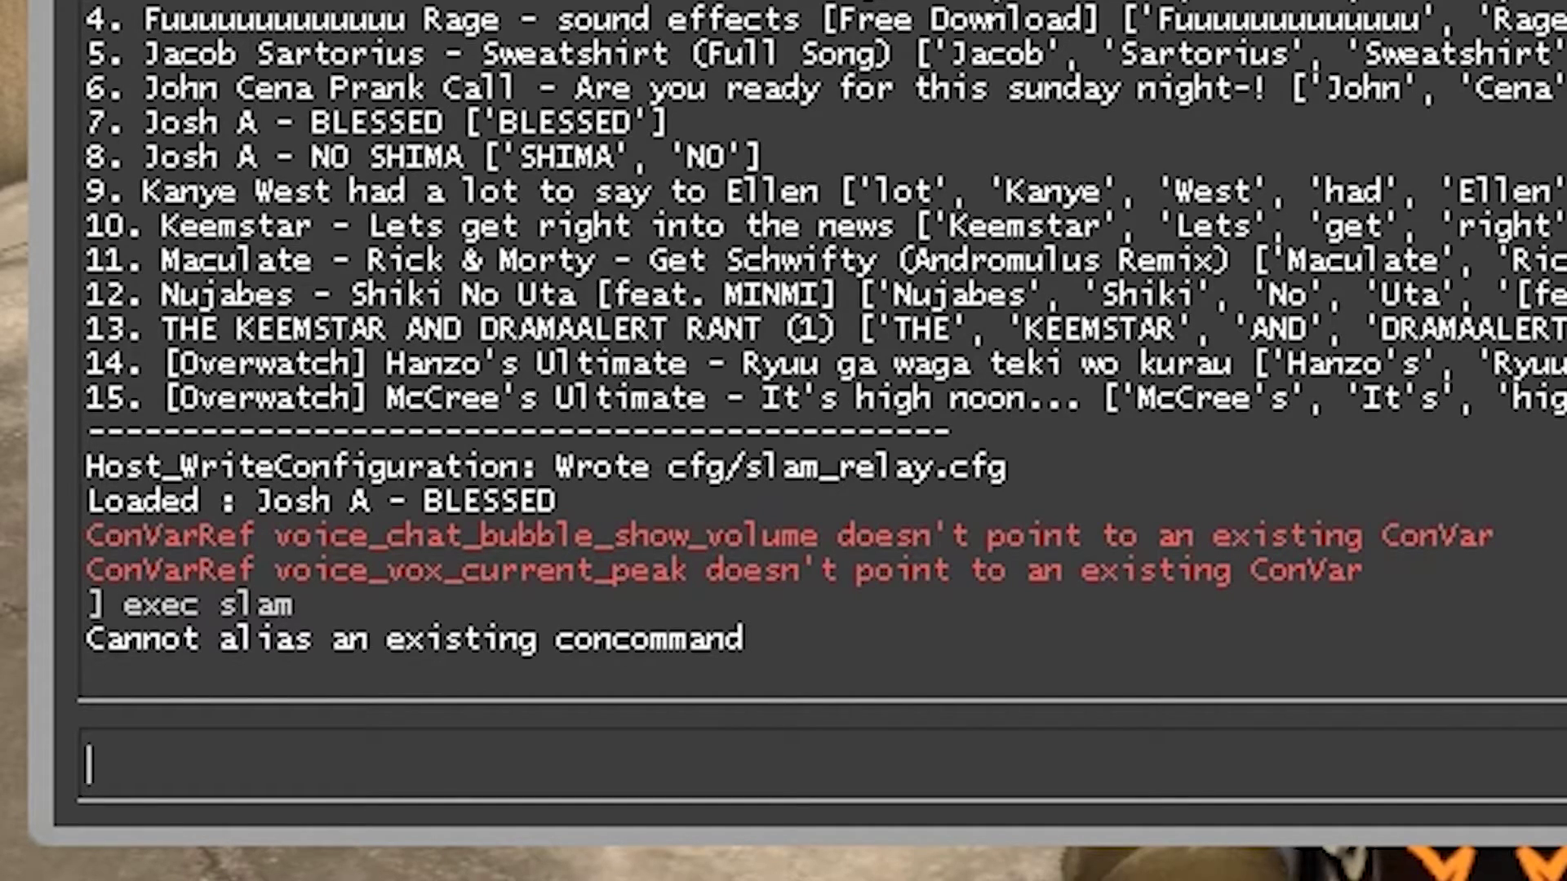
{"action": "type", "text": "la"}
{"action": "key", "text": "Return"}
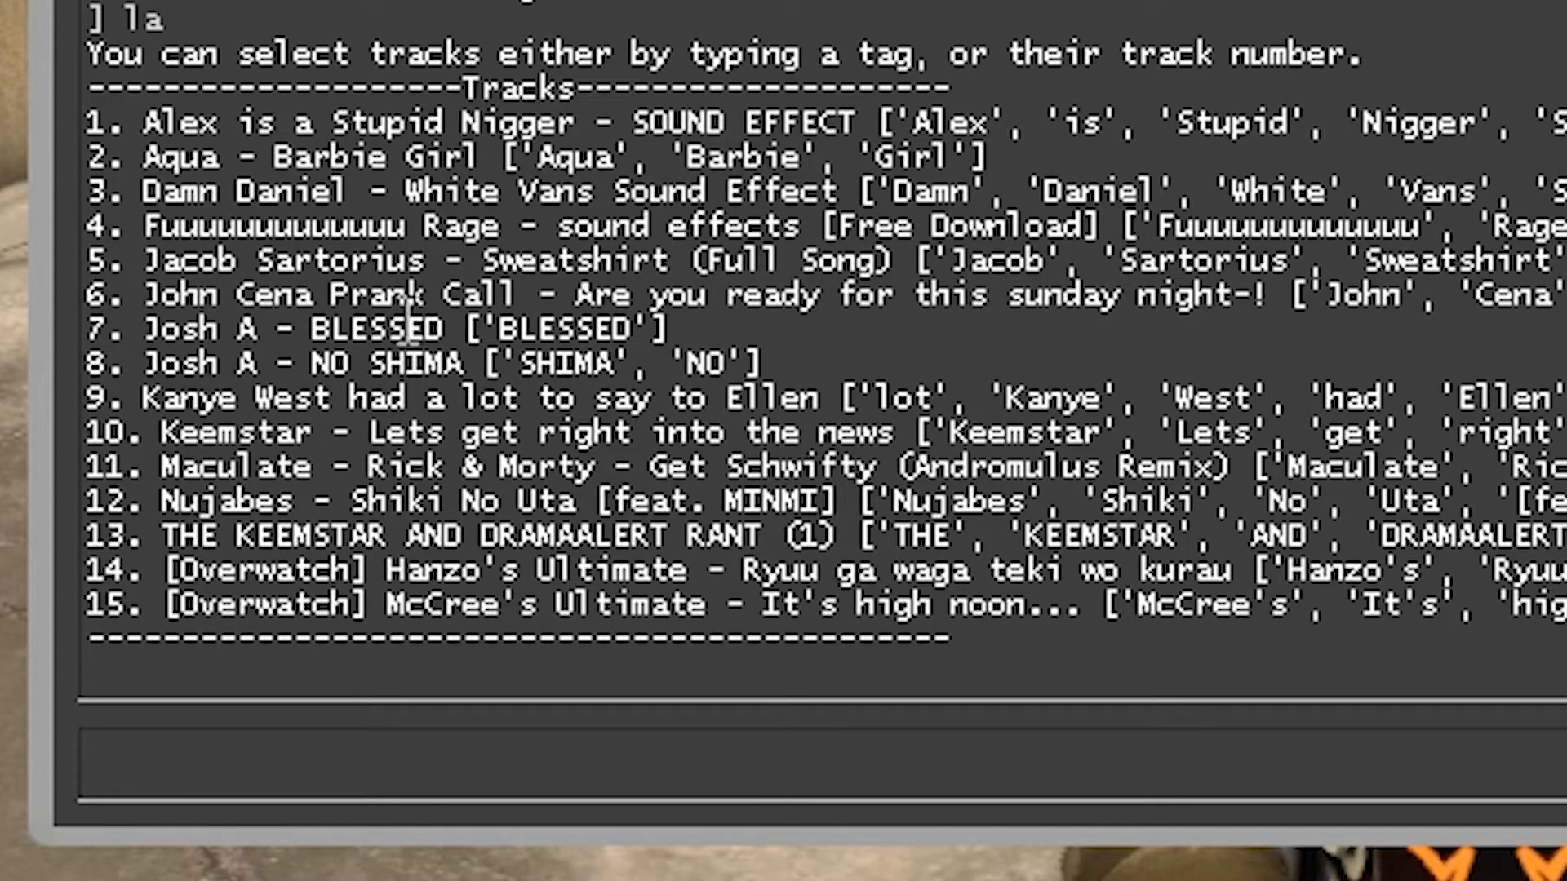
Load the BLESSED track by entering its tag "Blessed" in the console, and check its loaded status in Source Live Audio Mixer
{"action": "left_click_drag", "start_coordinate": [140, 329], "coordinate": [727, 339]}
{"action": "left_click", "coordinate": [516, 339]}
{"action": "left_click_drag", "start_coordinate": [499, 329], "coordinate": [638, 330]}
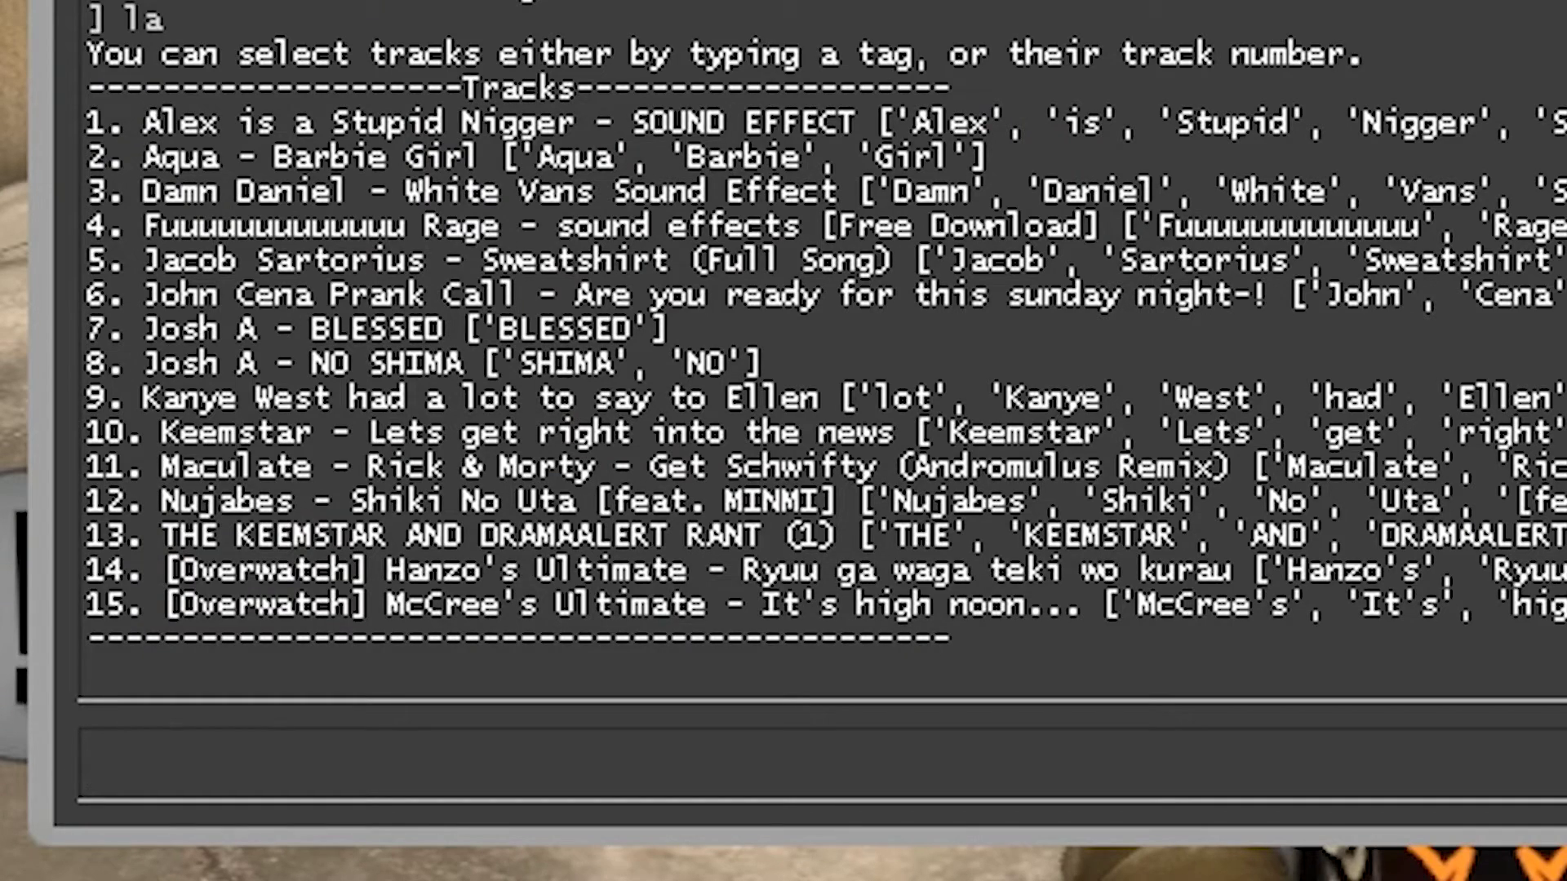
{"action": "type", "text": "Blessed"}
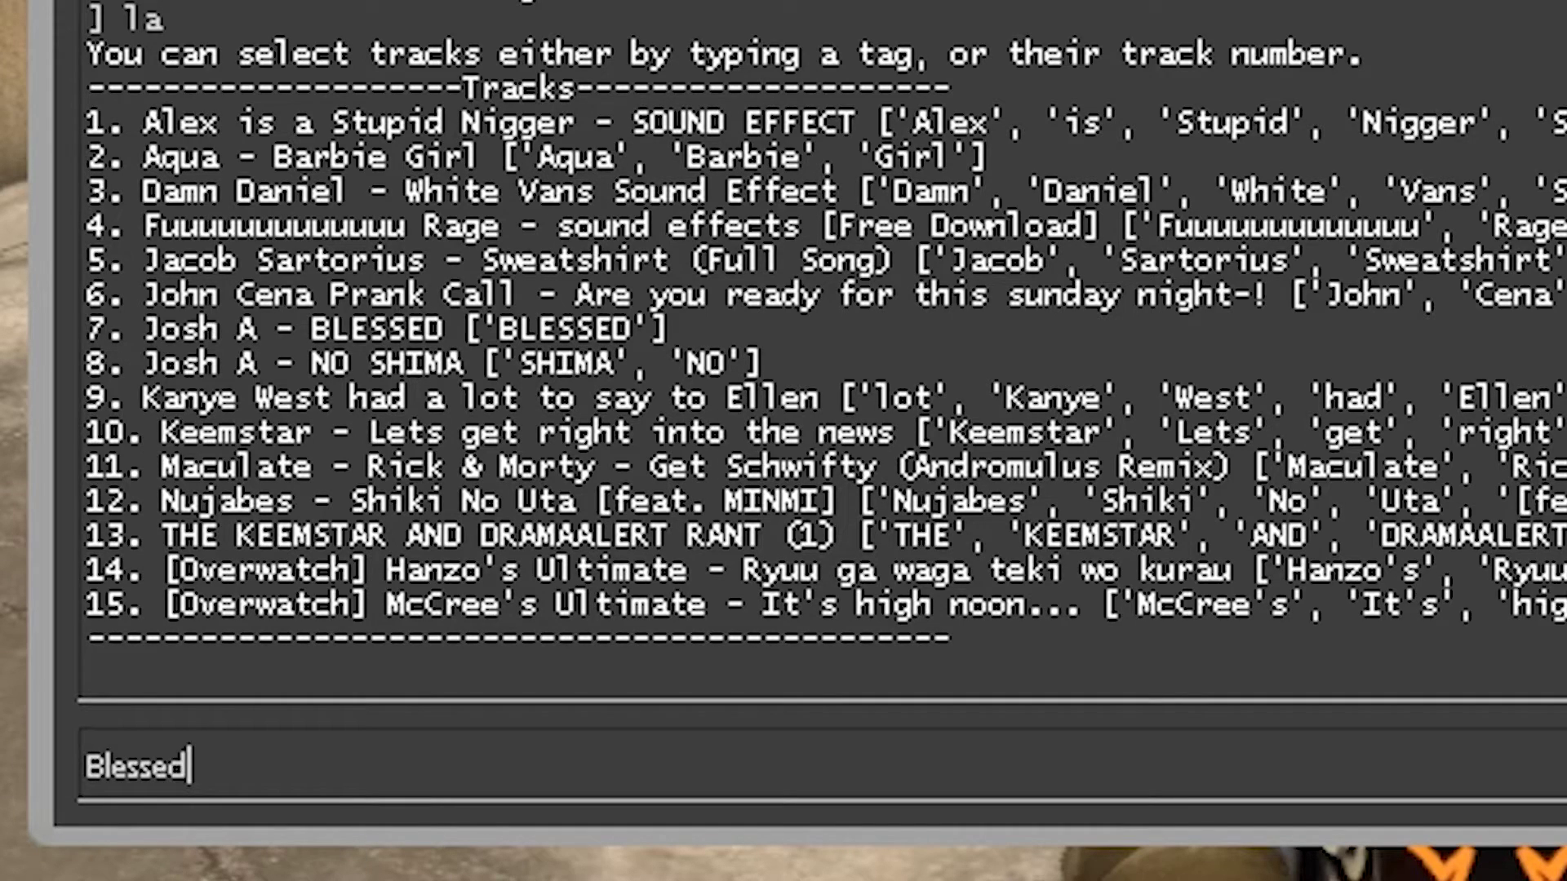
{"action": "key", "text": "Return"}
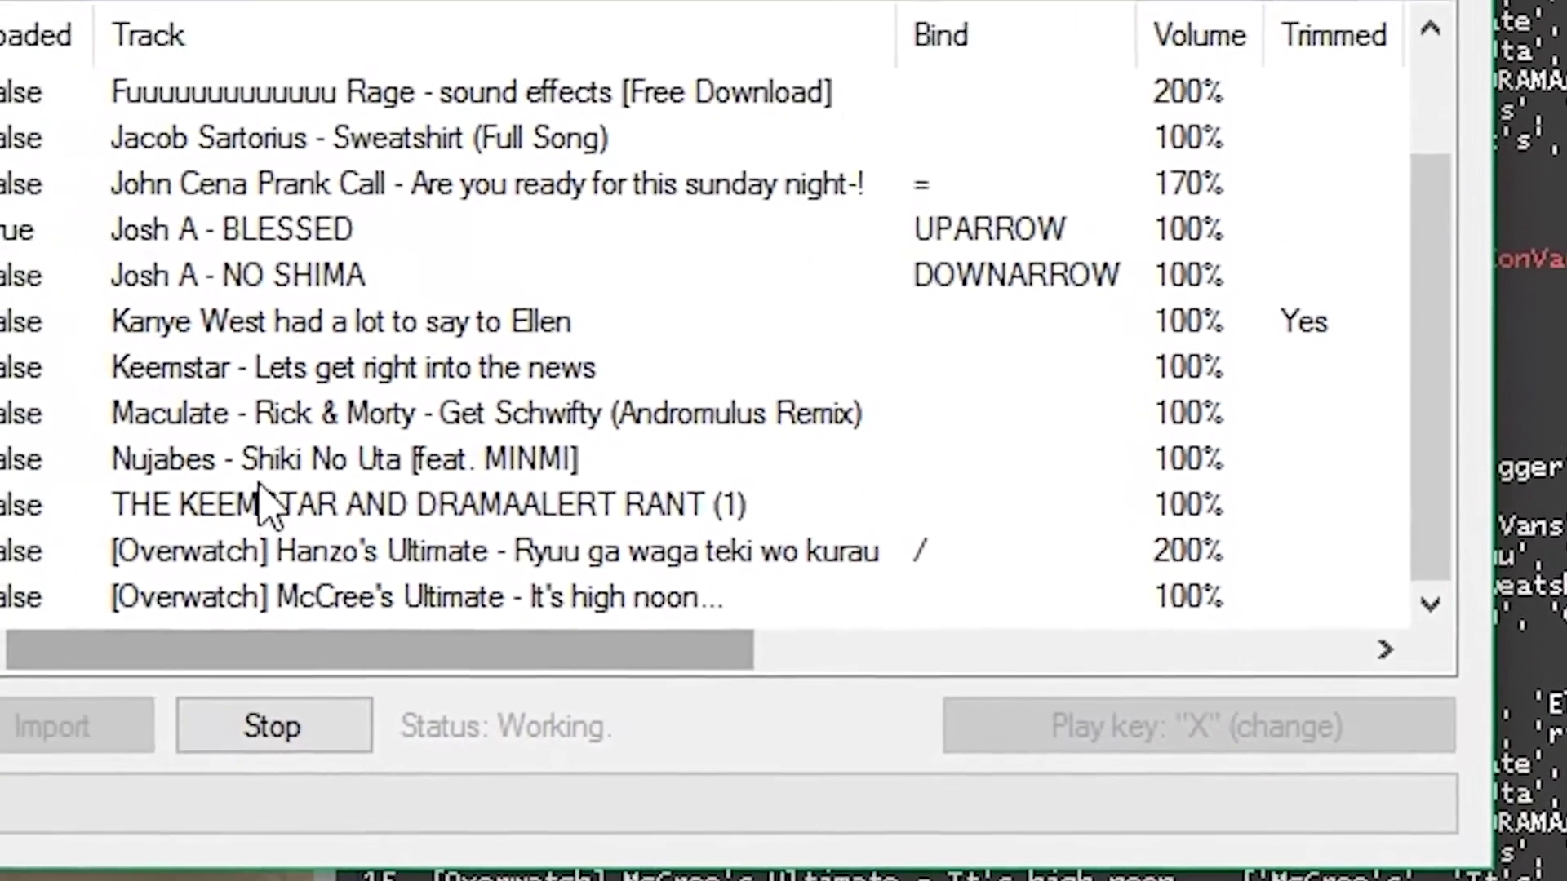
{"action": "left_click", "coordinate": [52, 232]}
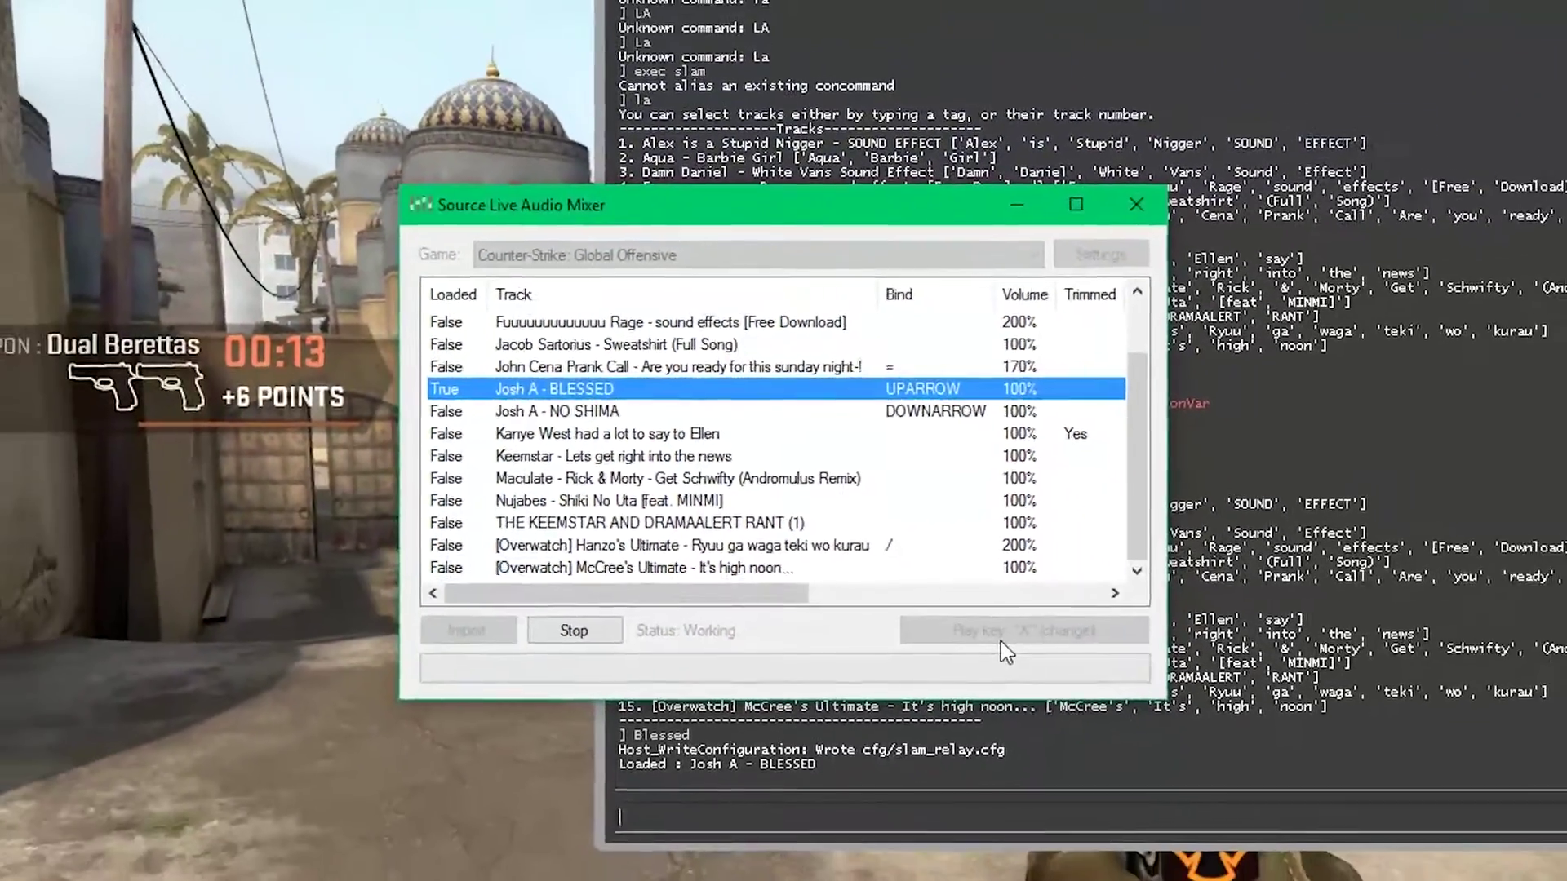
Return to Counter-Strike: Global Offensive and close the console to play the loaded BLESSED track over voice chat
{"action": "key", "text": "alt+Tab"}
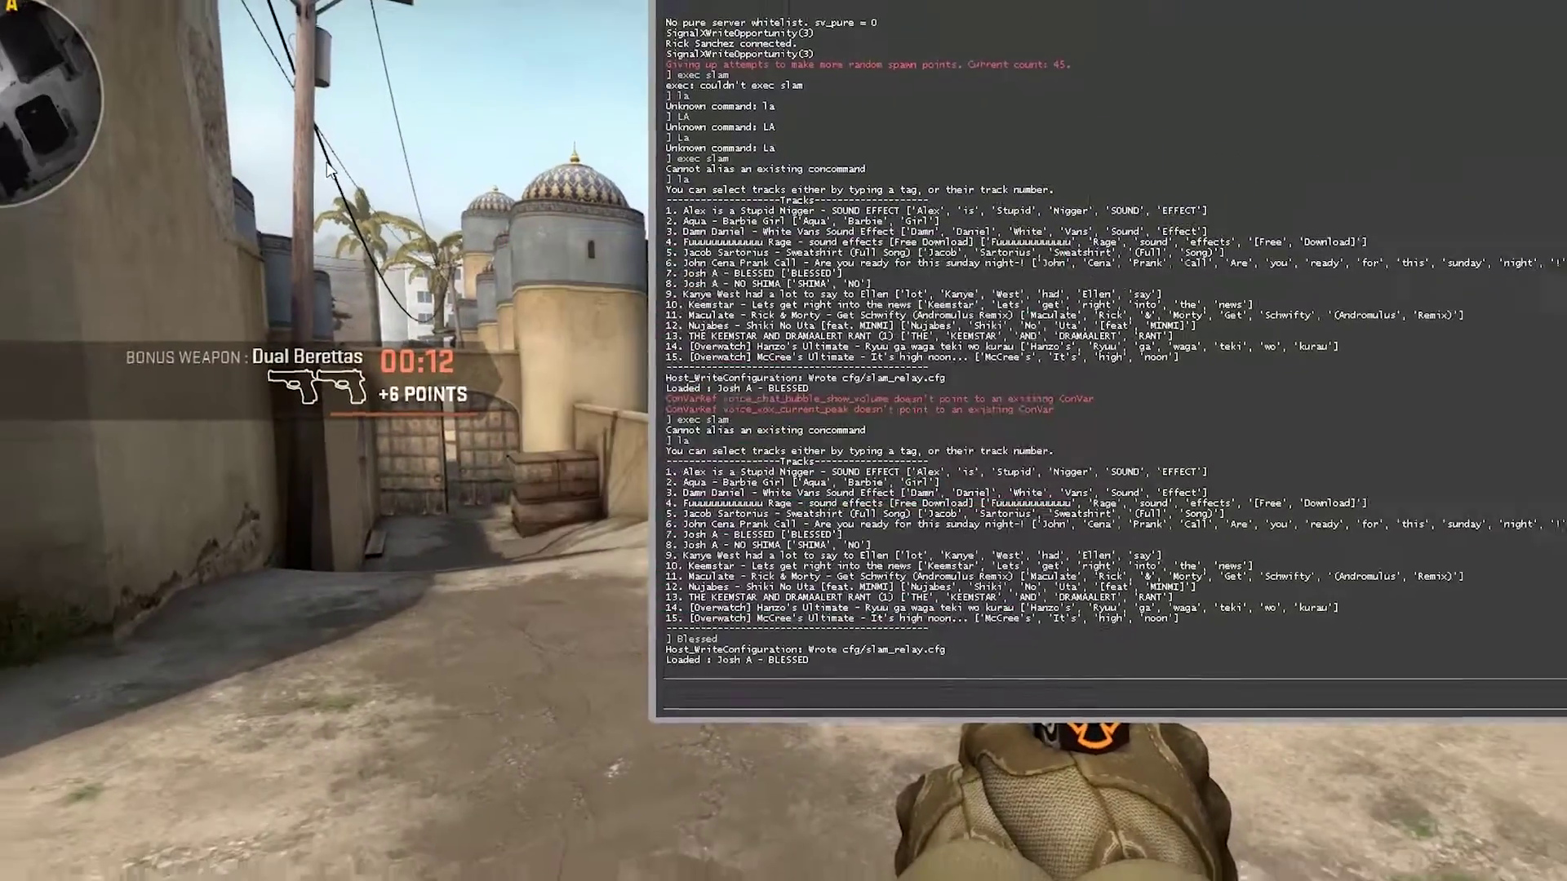
{"action": "key", "text": "grave"}
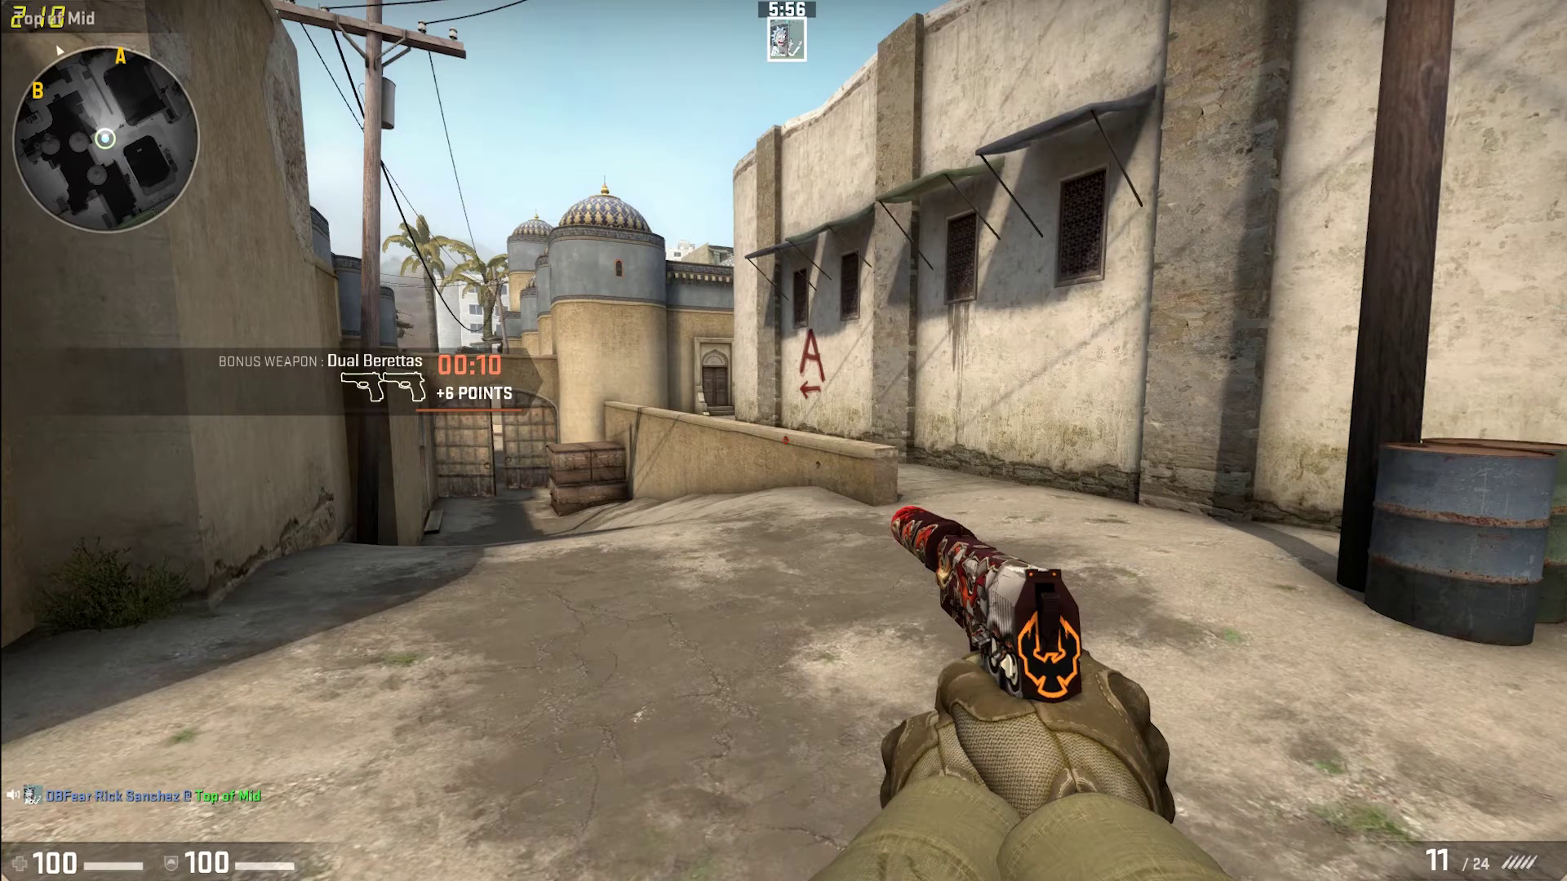
{"action": "left_click", "coordinate": [783, 440]}
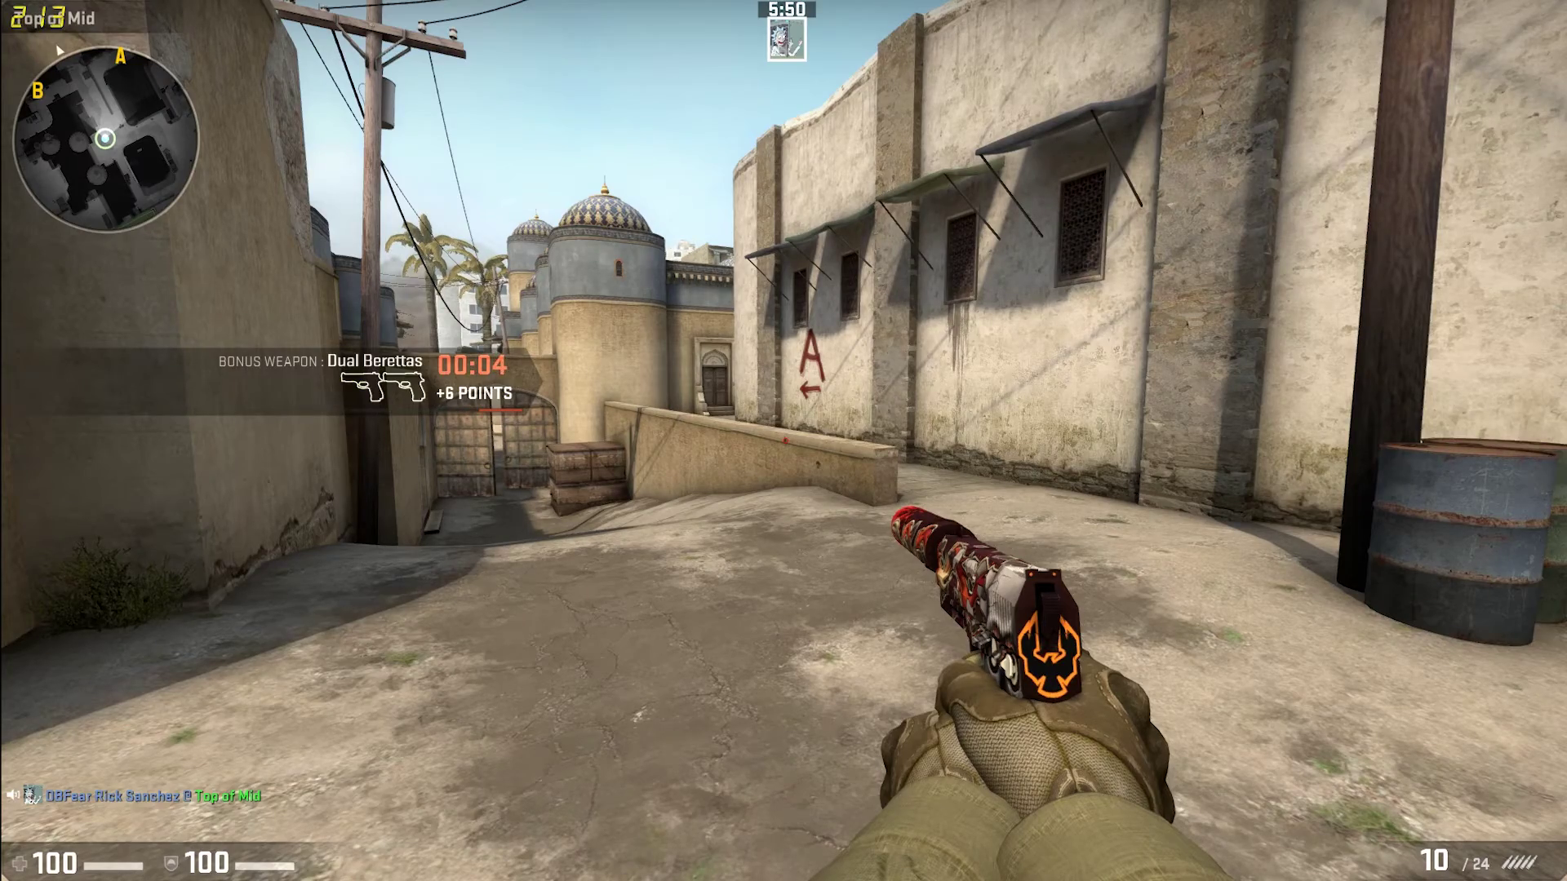
{"action": "key", "text": "s"}
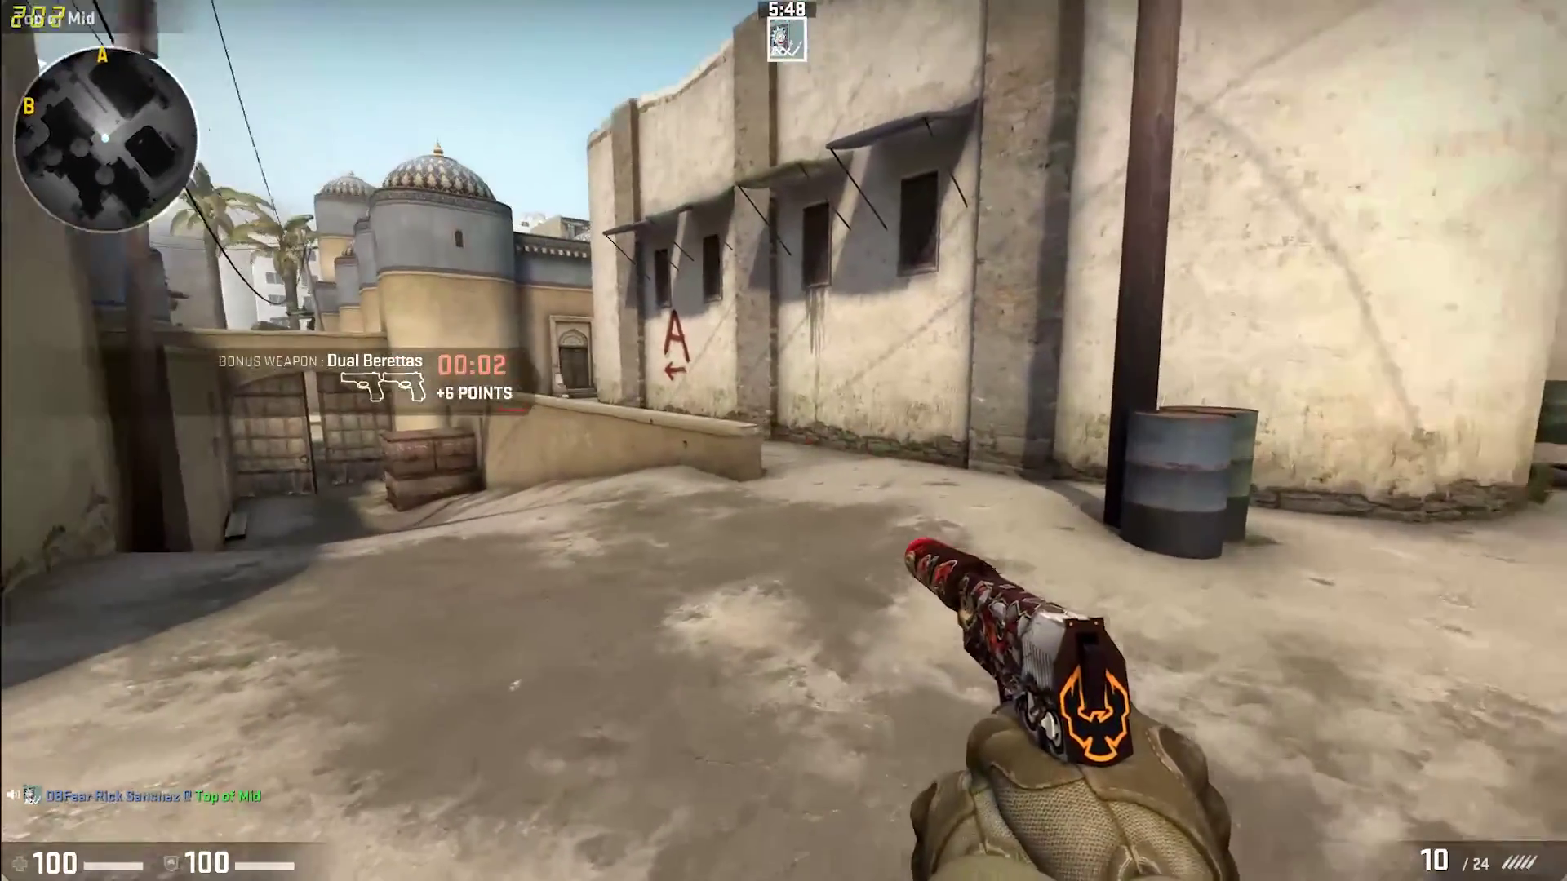
Load the McCree's Ultimate track by entering 15 in the console, check its status in Source Live Audio Mixer, and return to the game
{"action": "key", "text": "grave"}
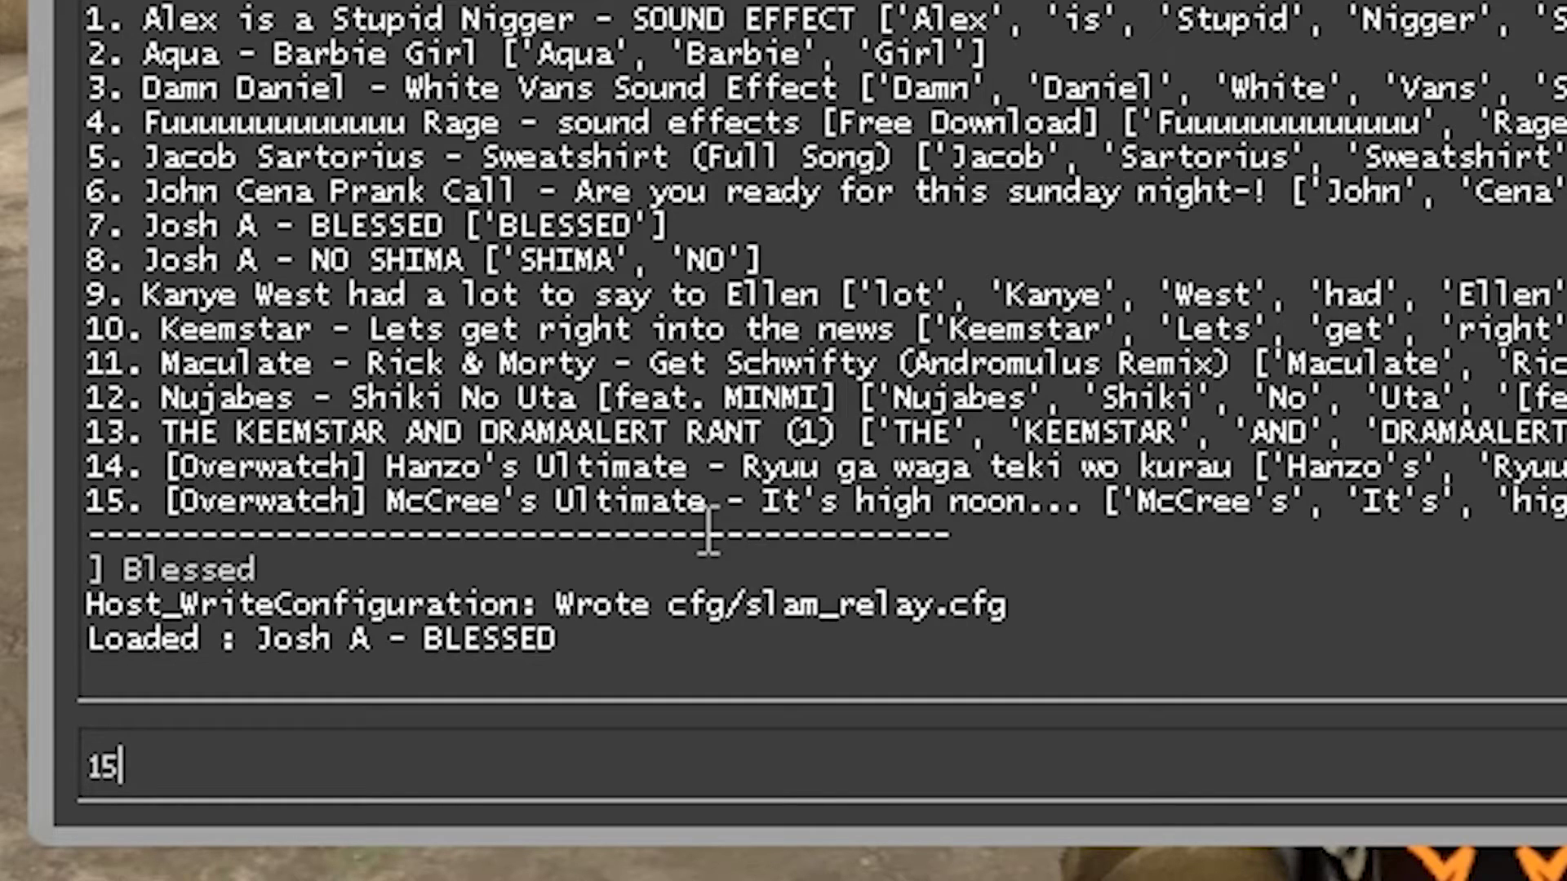
{"action": "type", "text": "15"}
{"action": "key", "text": "Return"}
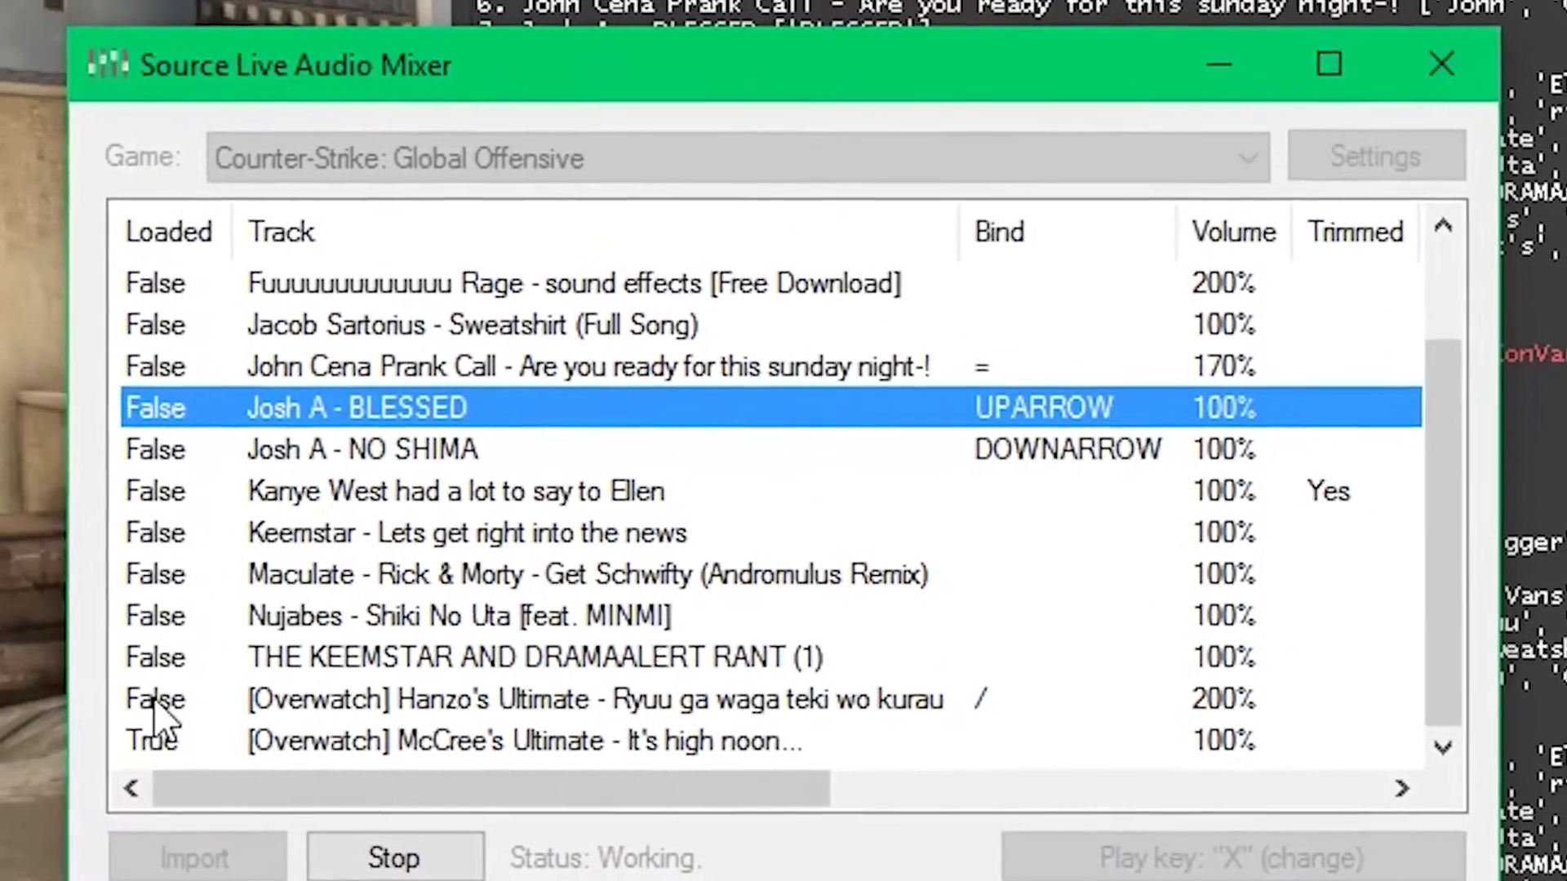
{"action": "left_click", "coordinate": [159, 738]}
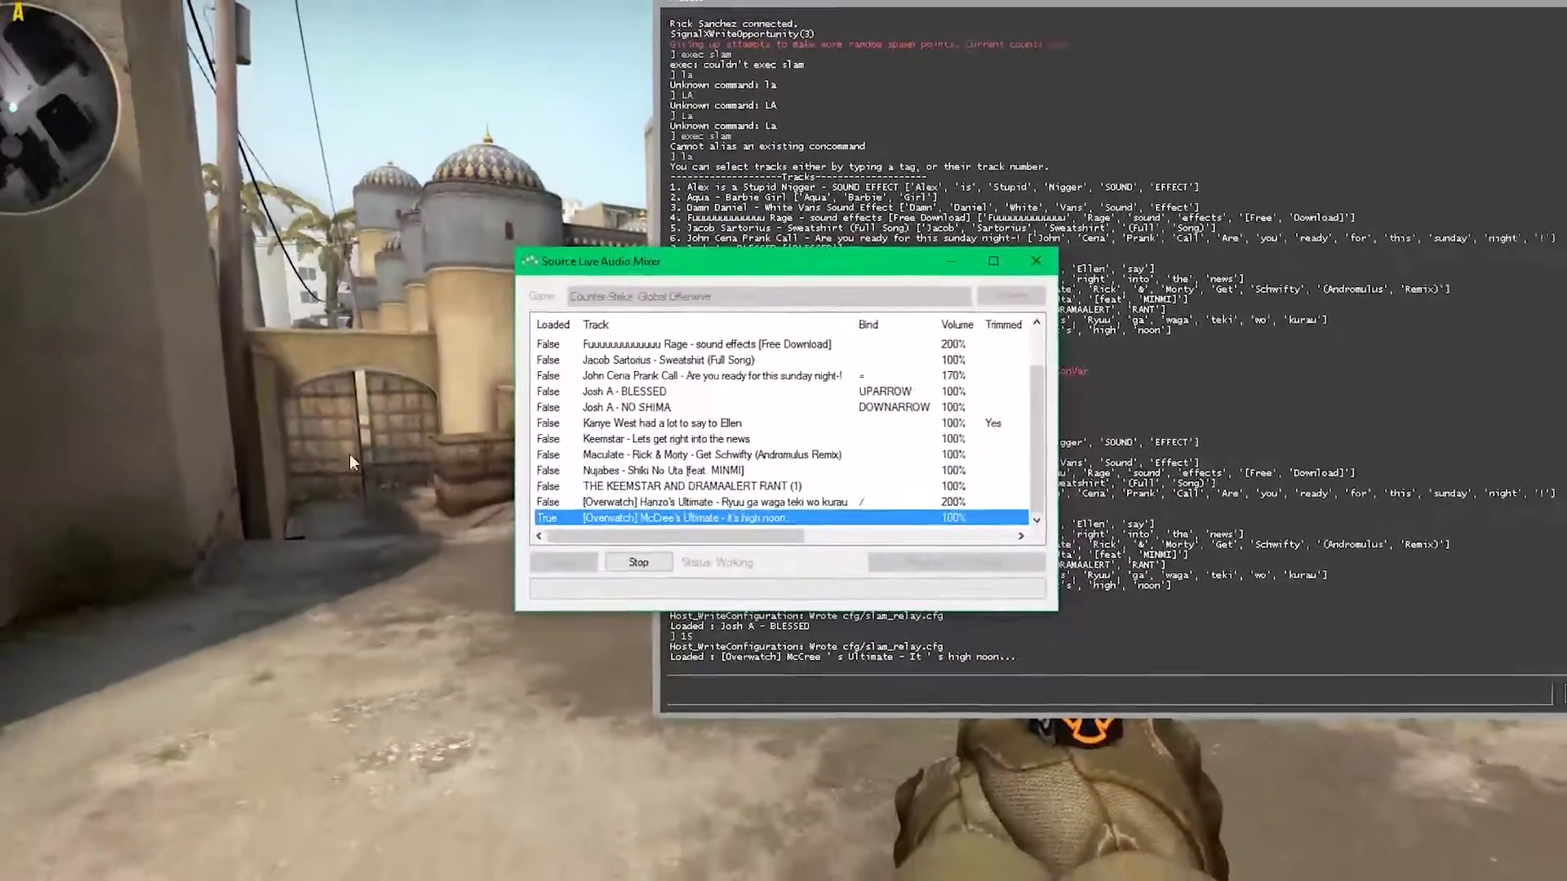
{"action": "left_click", "coordinate": [114, 475]}
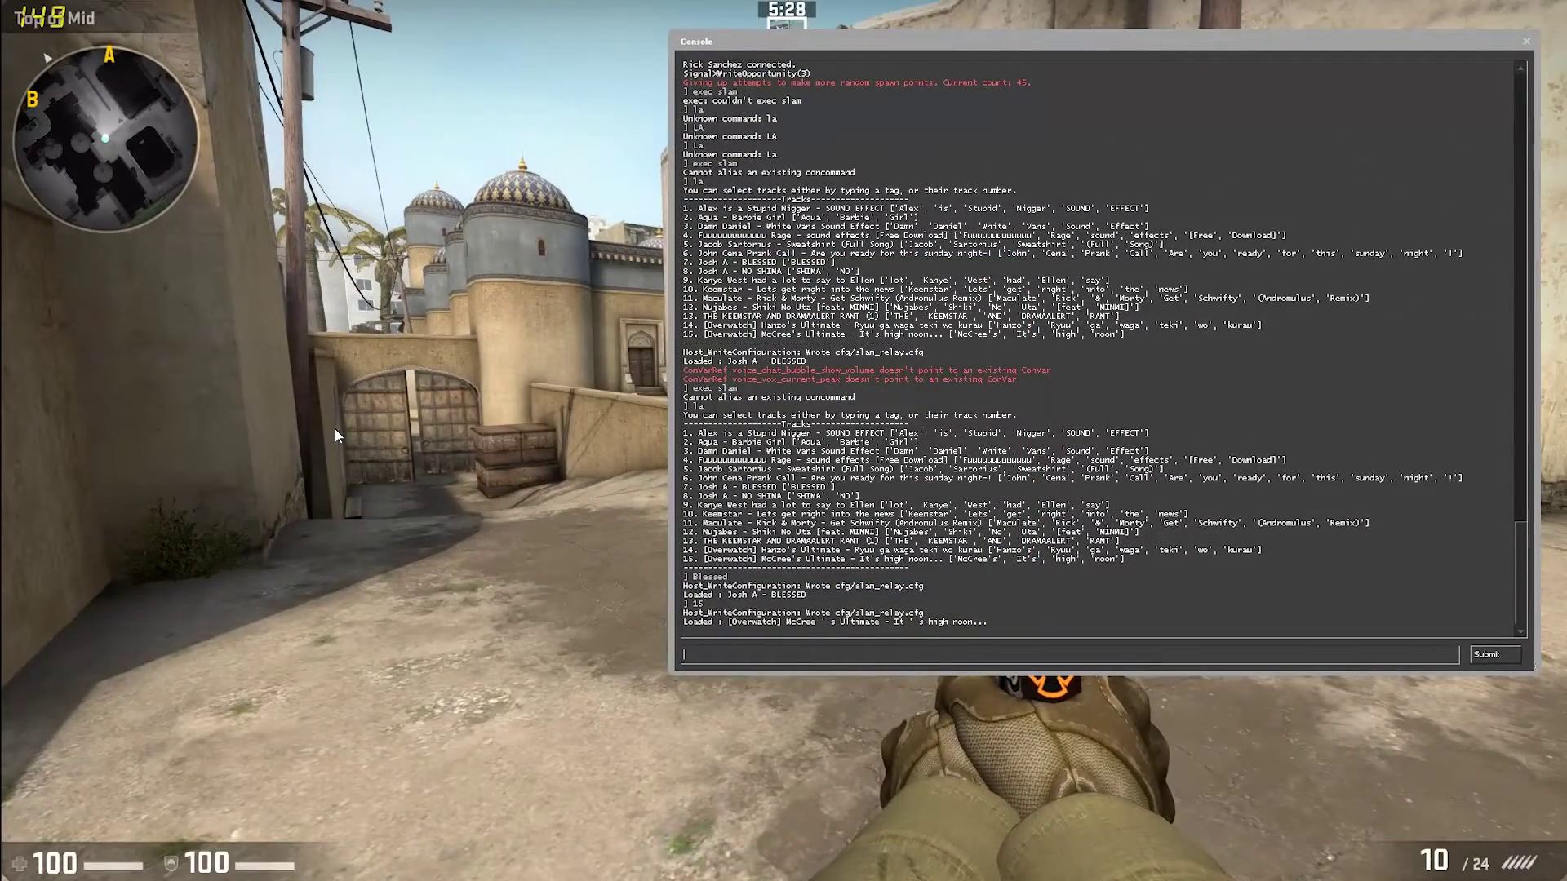
{"action": "key", "text": "grave"}
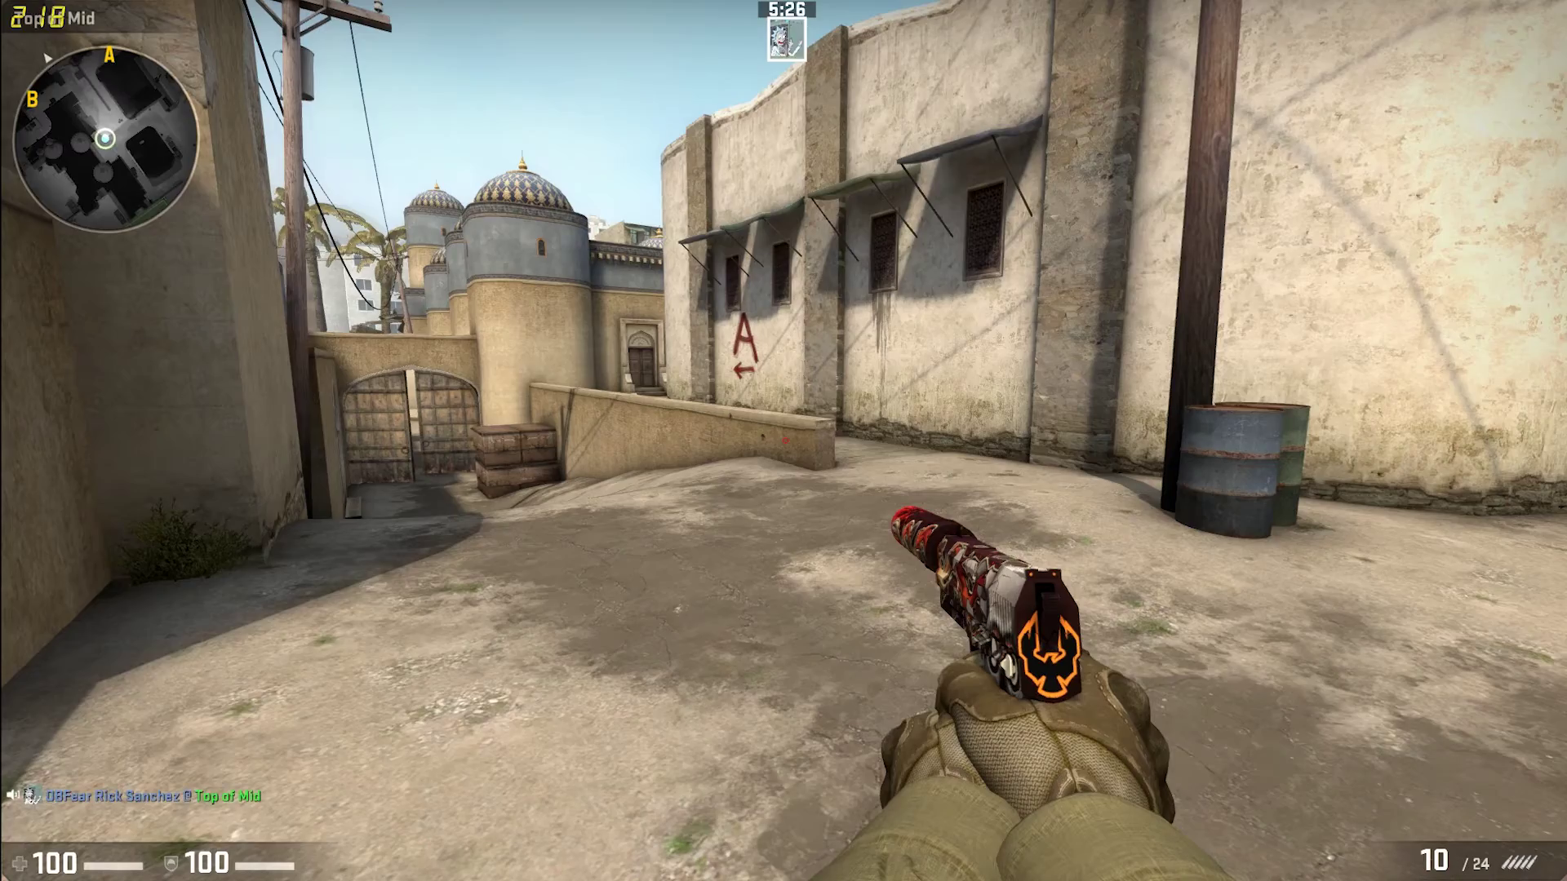
{"action": "key", "text": "3"}
{"action": "key", "text": "w"}
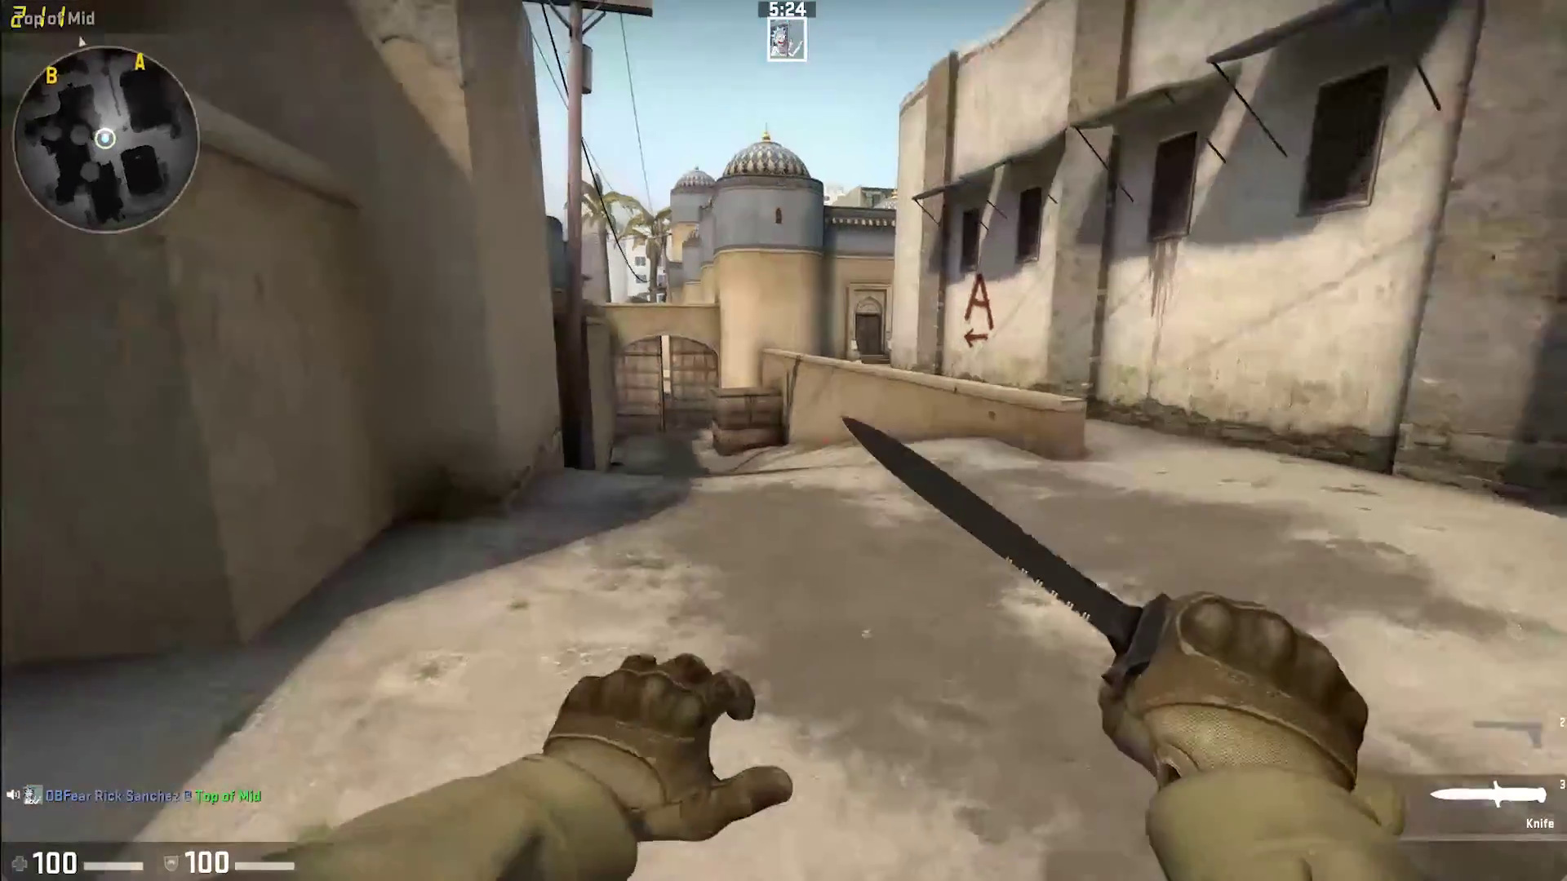
{"action": "key", "text": "2"}
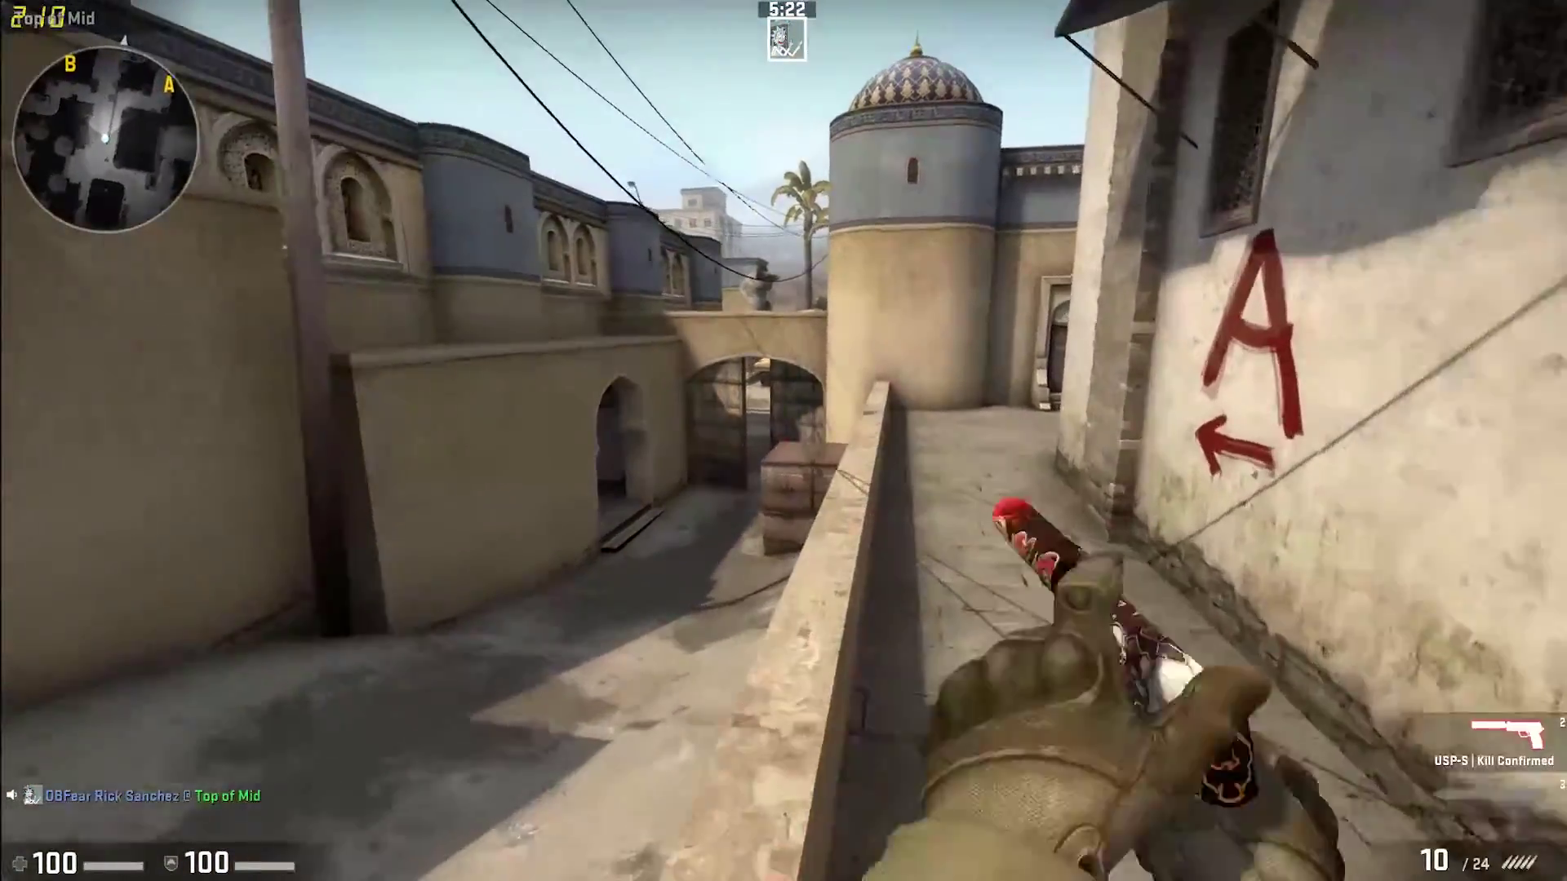
{"action": "key", "text": "w"}
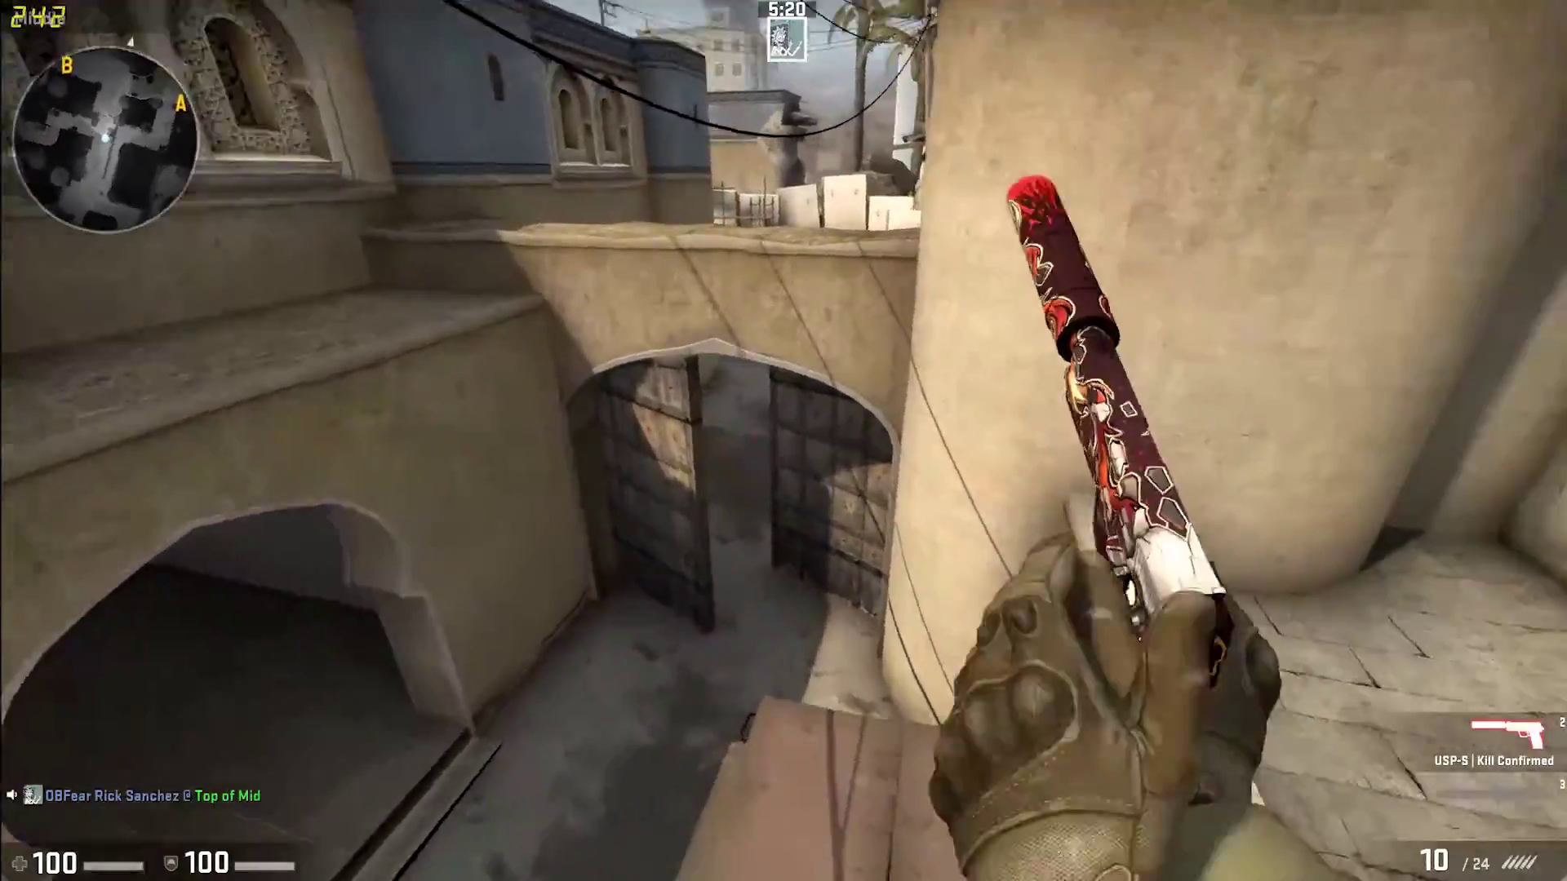
{"action": "key", "text": "3"}
{"action": "key", "text": "w"}
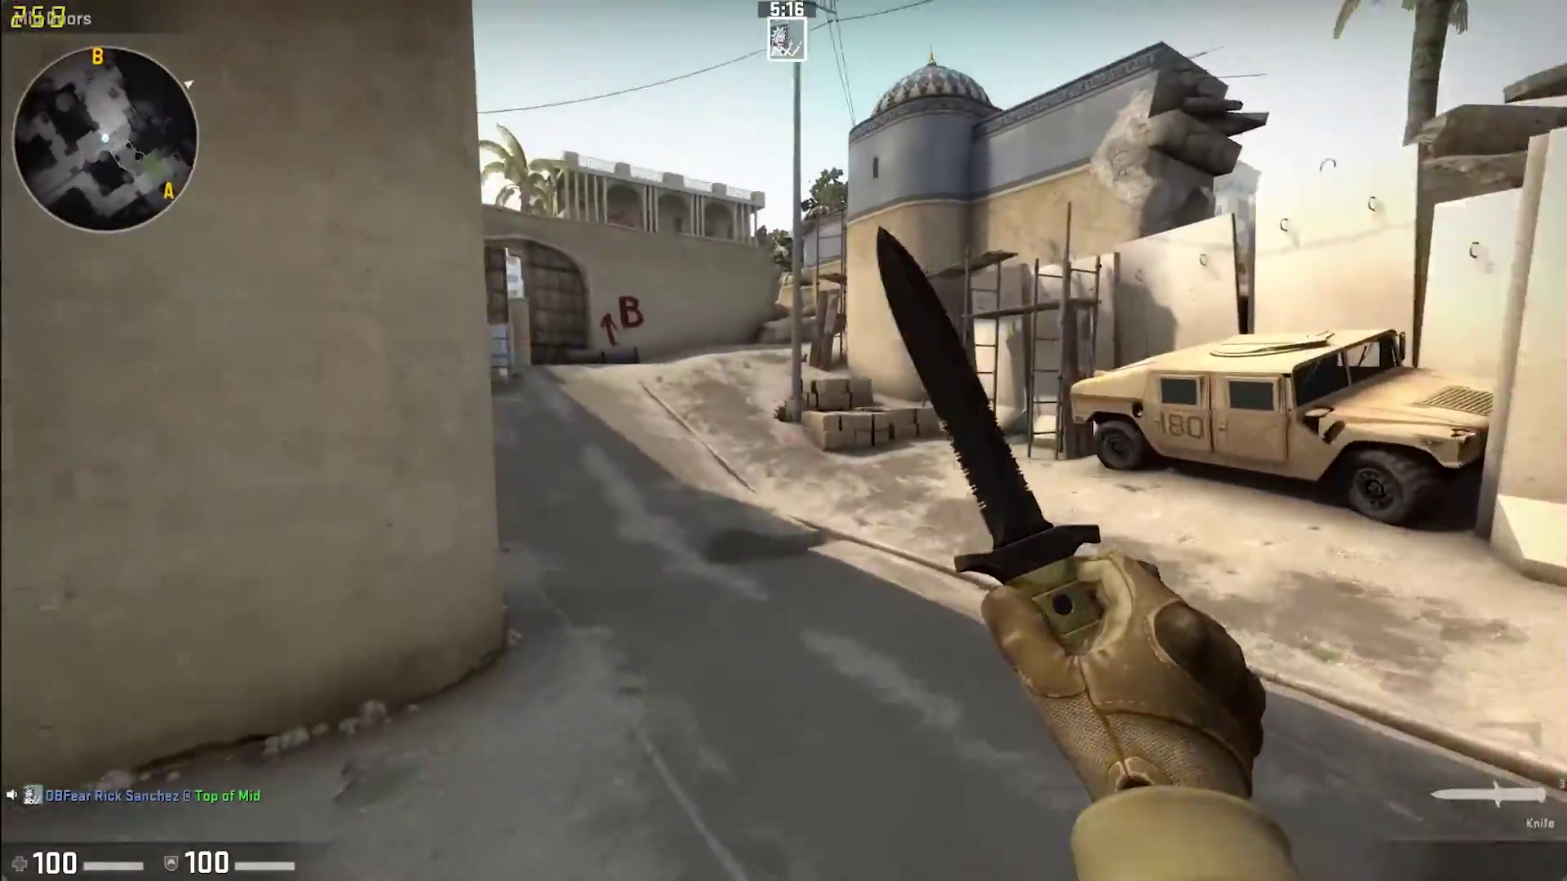
{"action": "key", "text": "2"}
{"action": "key", "text": "r"}
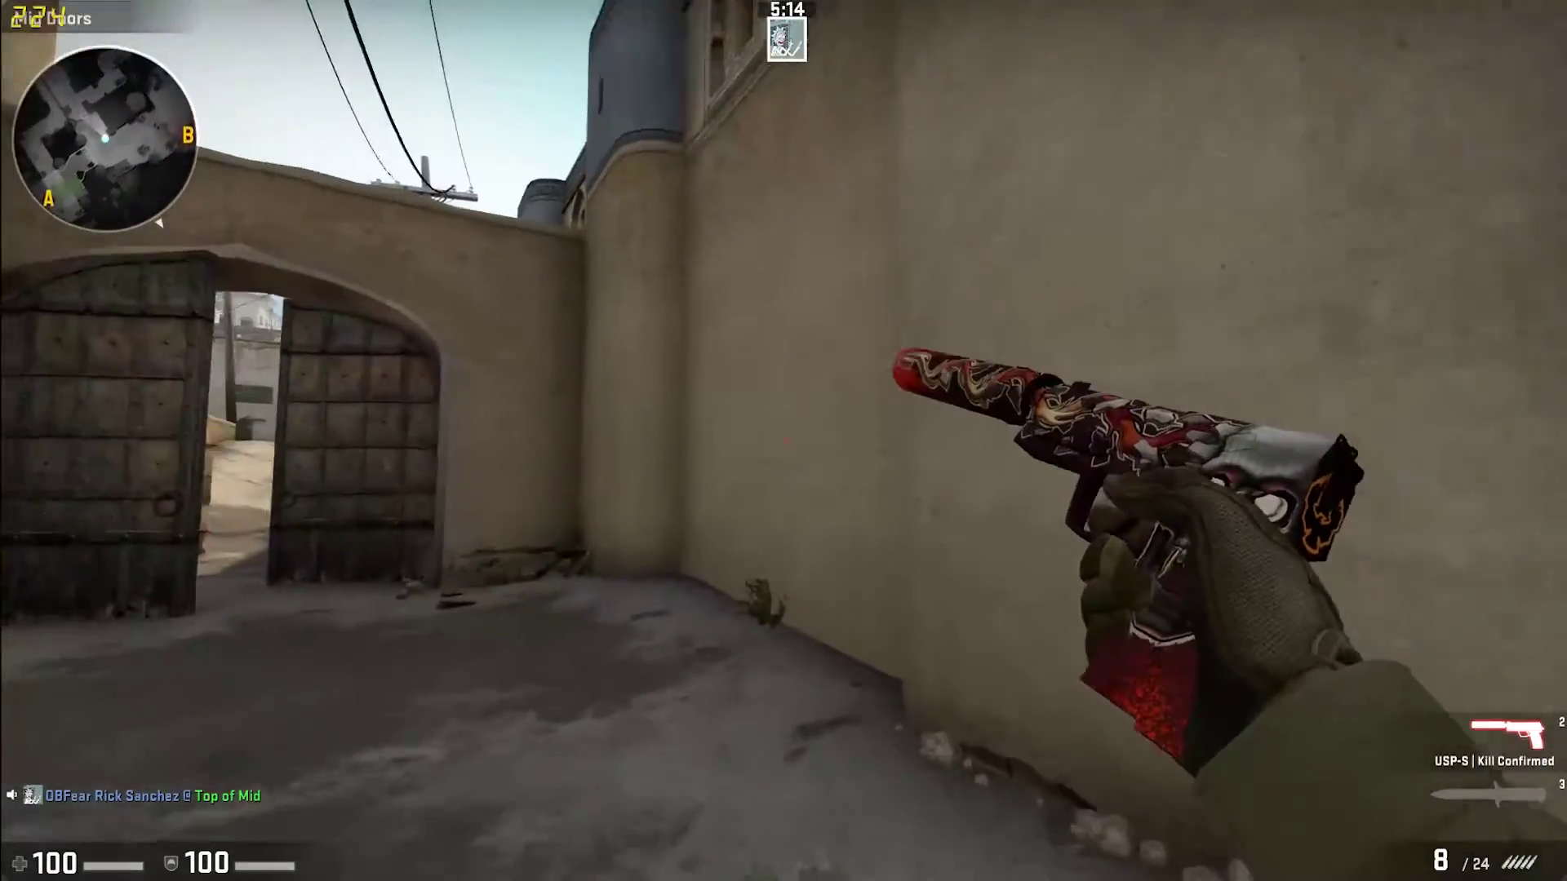
{"action": "key", "text": "w"}
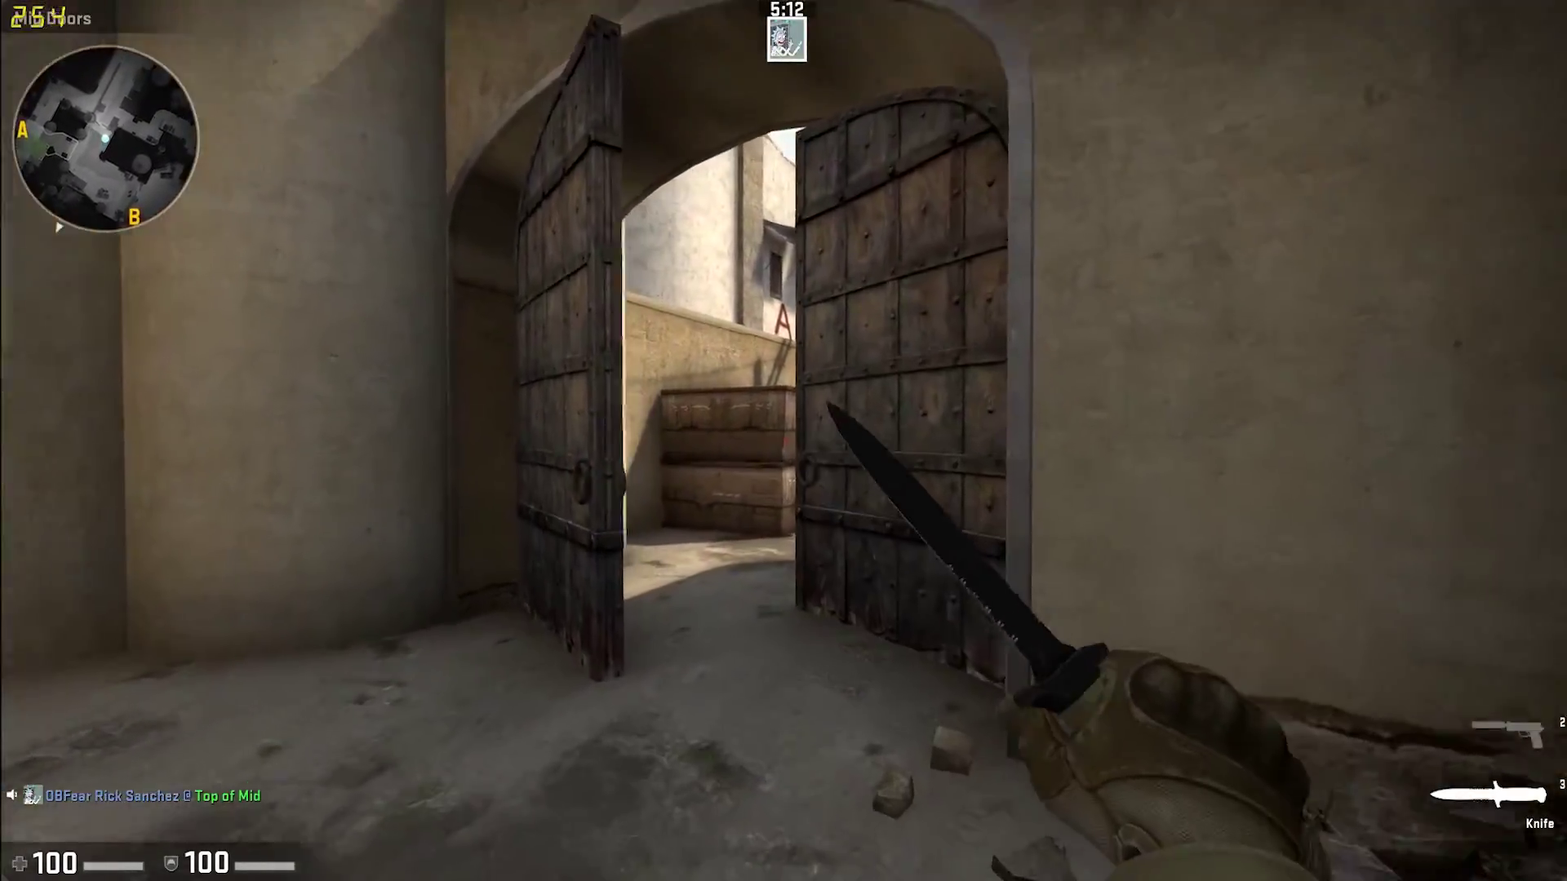